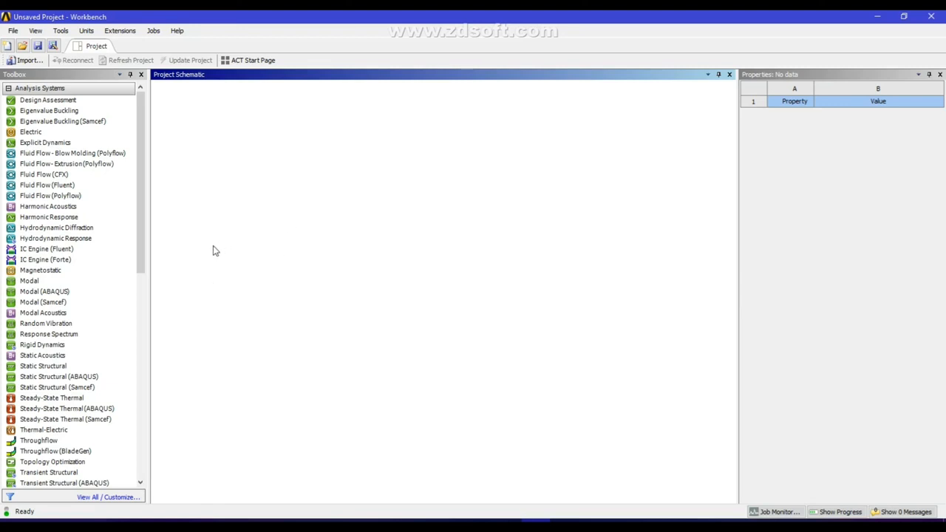
Add a Modal analysis system to the project schematic and check its Engineering Data material
click(77, 323)
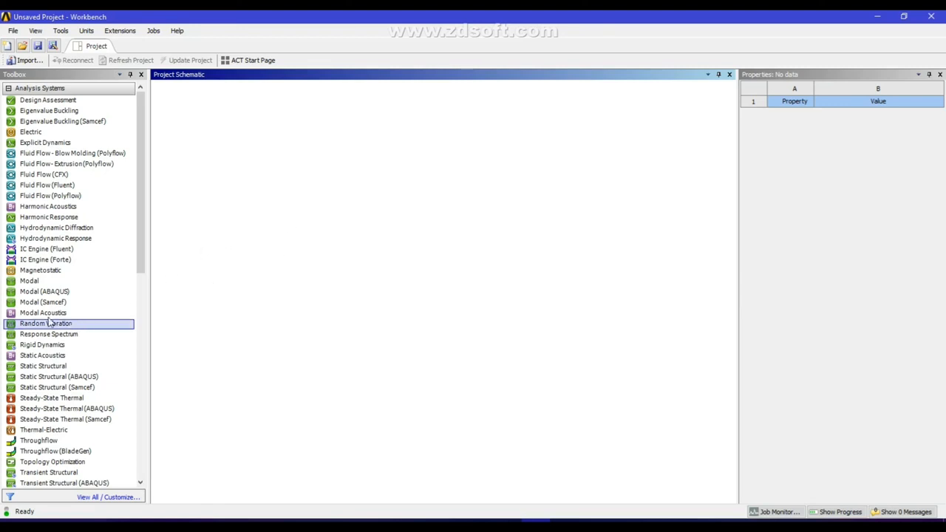
double_click(33, 285)
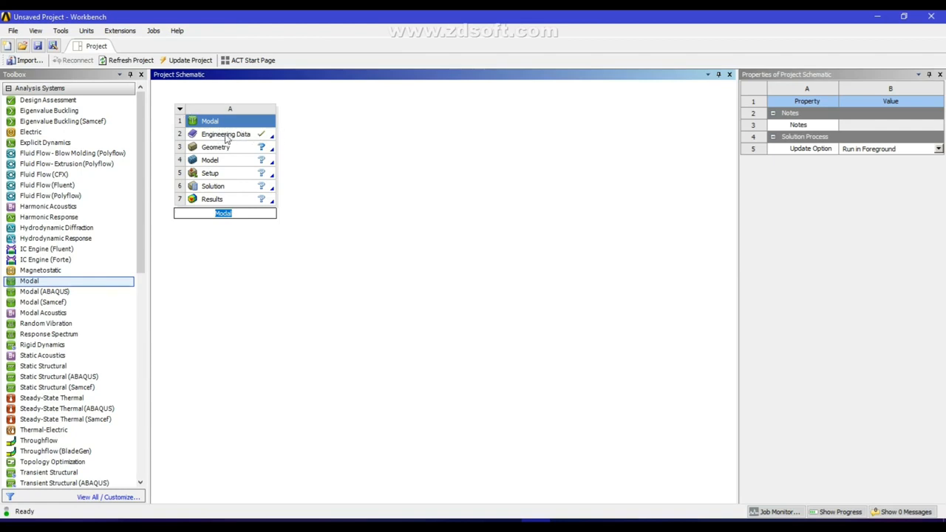
double_click(226, 136)
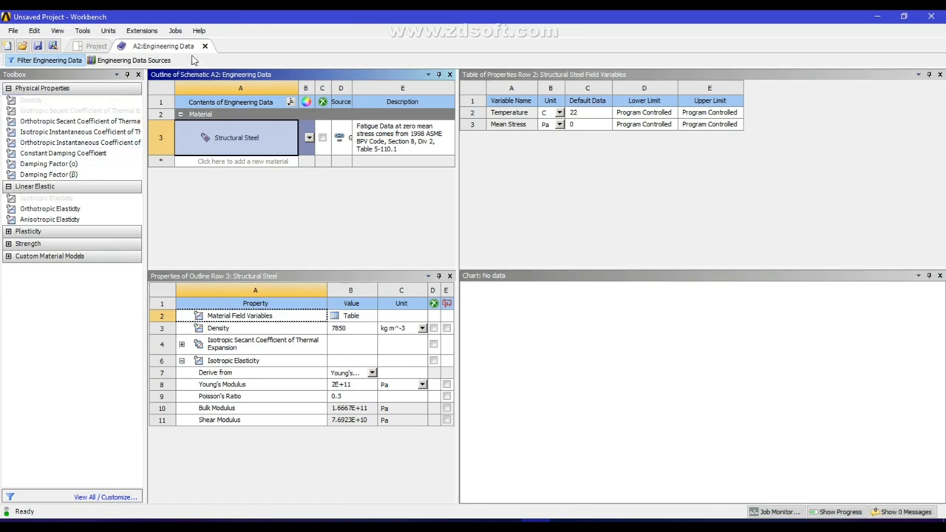
click(98, 46)
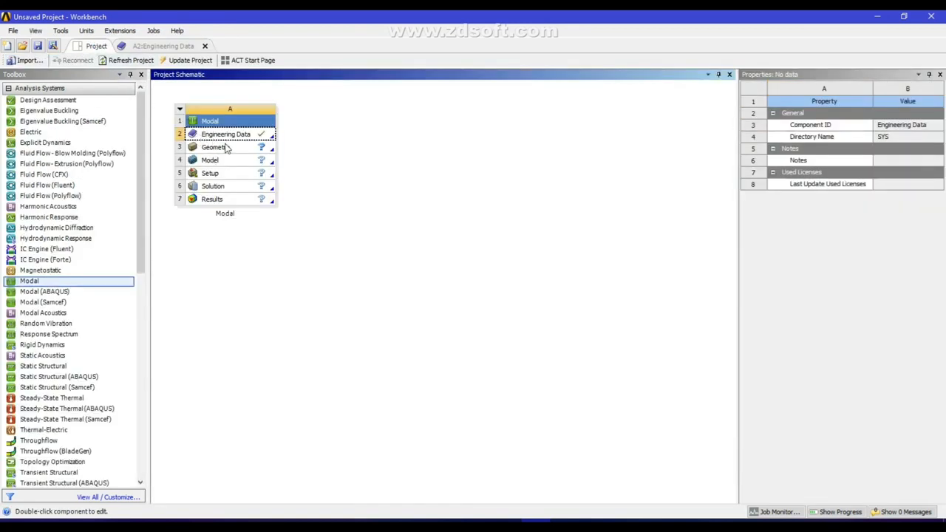
Open the Modal system's geometry in DesignModeler and set the length unit to centimeter
double_click(216, 148)
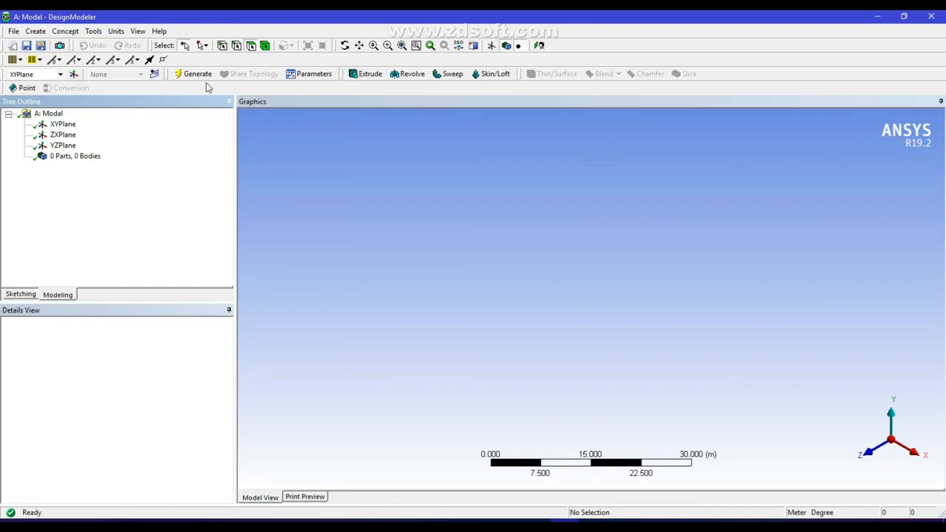
click(118, 34)
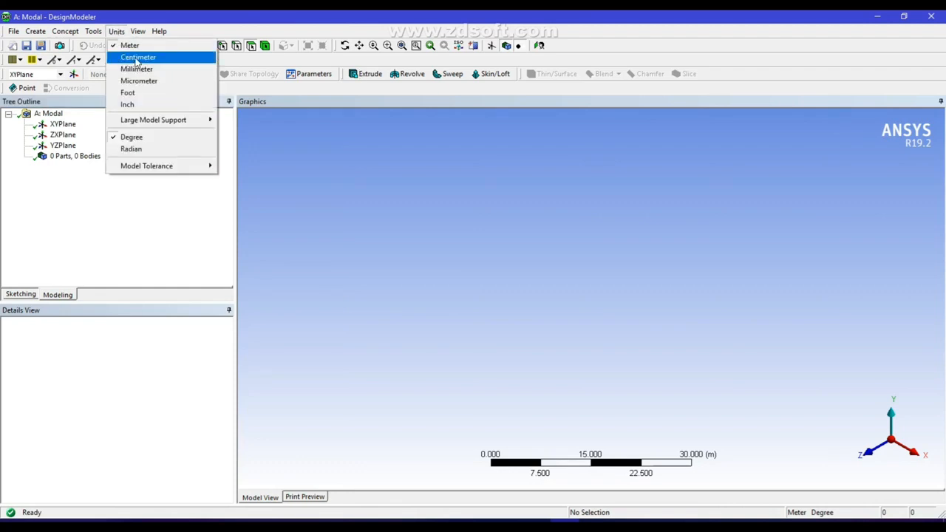
click(137, 58)
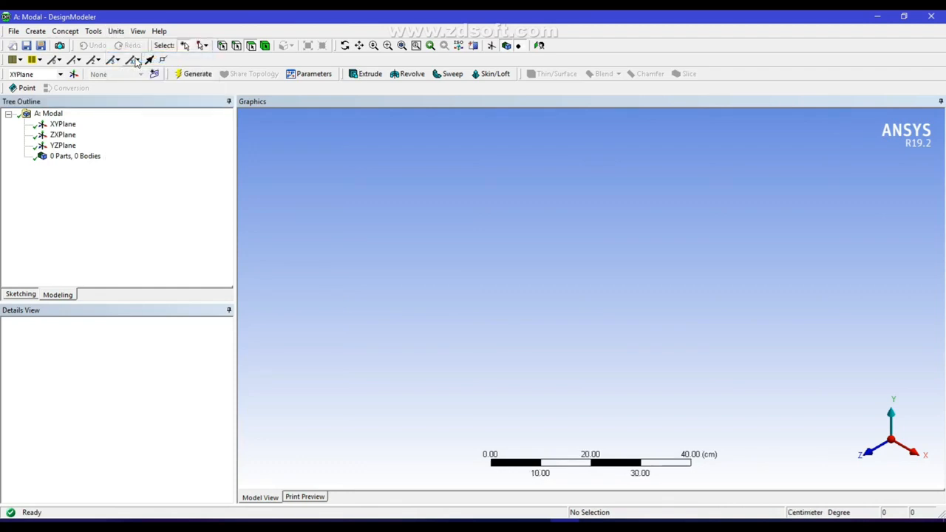
Start a sketch viewed face-on to the XY plane with a horizontal line about 30 cm long, above the X axis and left of the origin
click(68, 126)
click(540, 47)
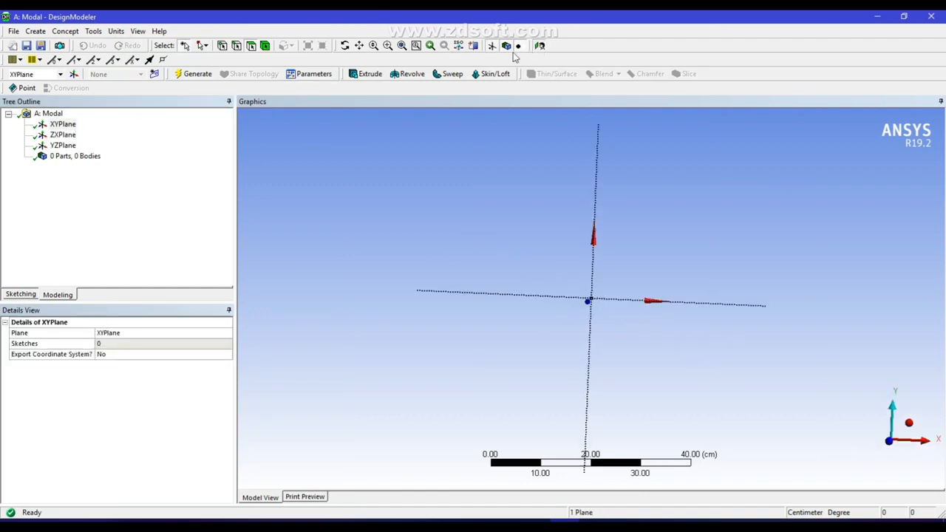
click(21, 294)
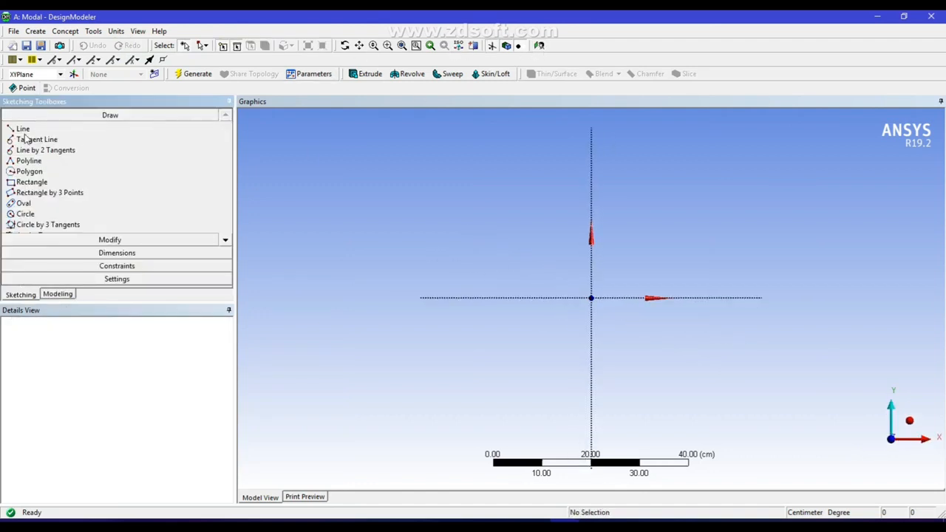
click(23, 129)
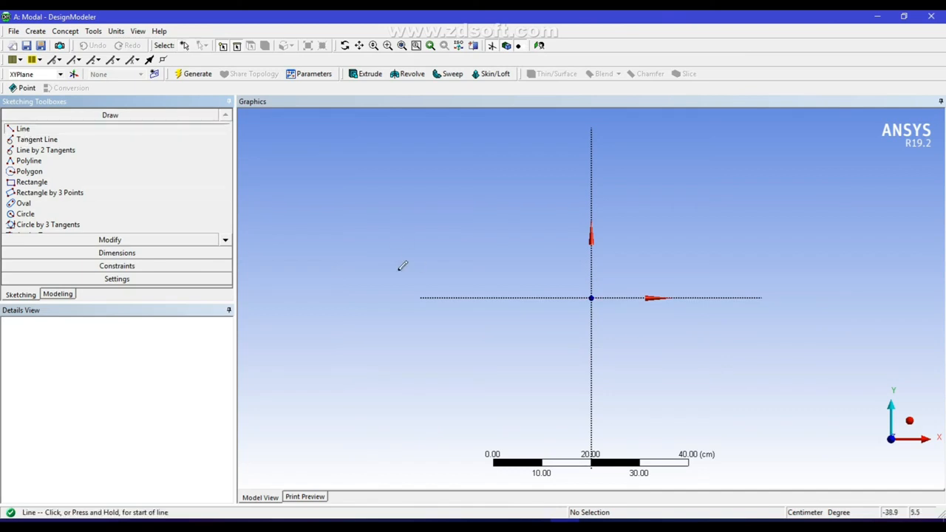
click(375, 263)
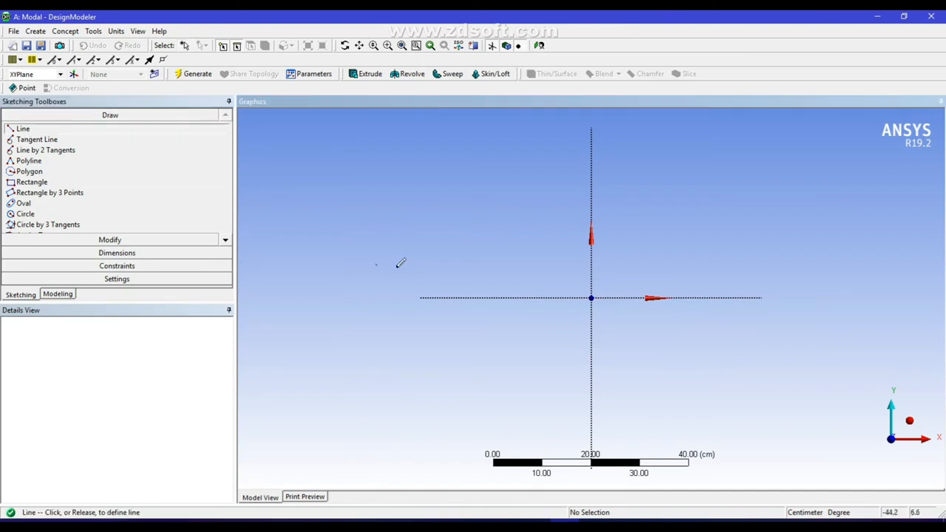
click(525, 267)
click(524, 265)
click(524, 199)
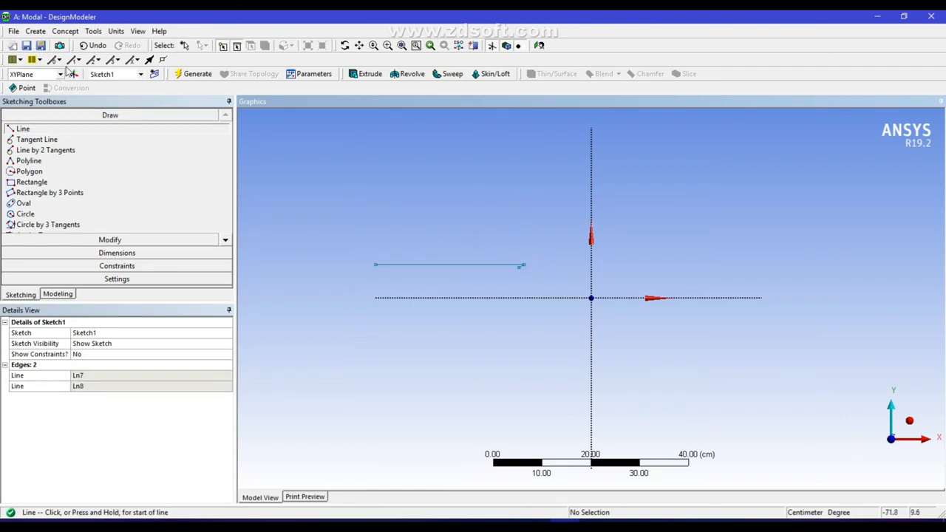
click(94, 46)
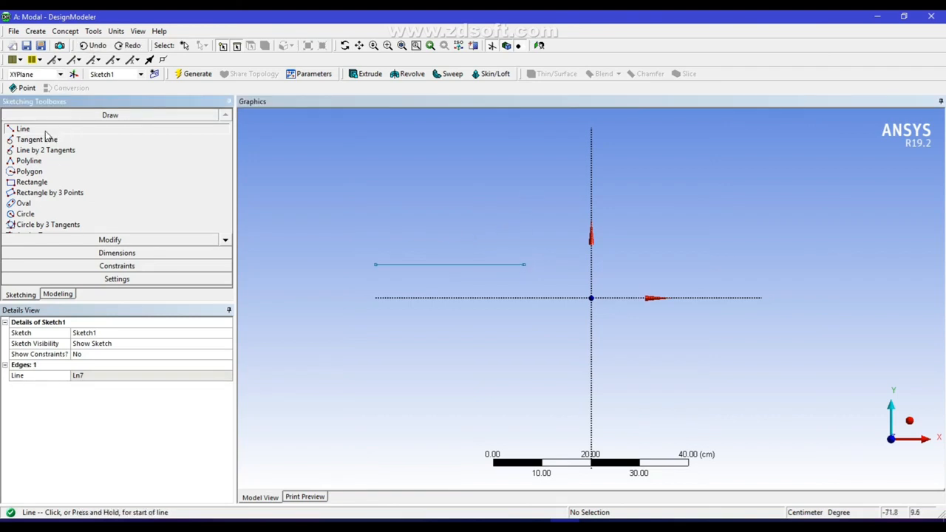
Continue the hat-shaped profile with a vertical line about 16 cm up, a horizontal one about 24 cm, a vertical line down and a horizontal line outward
click(522, 263)
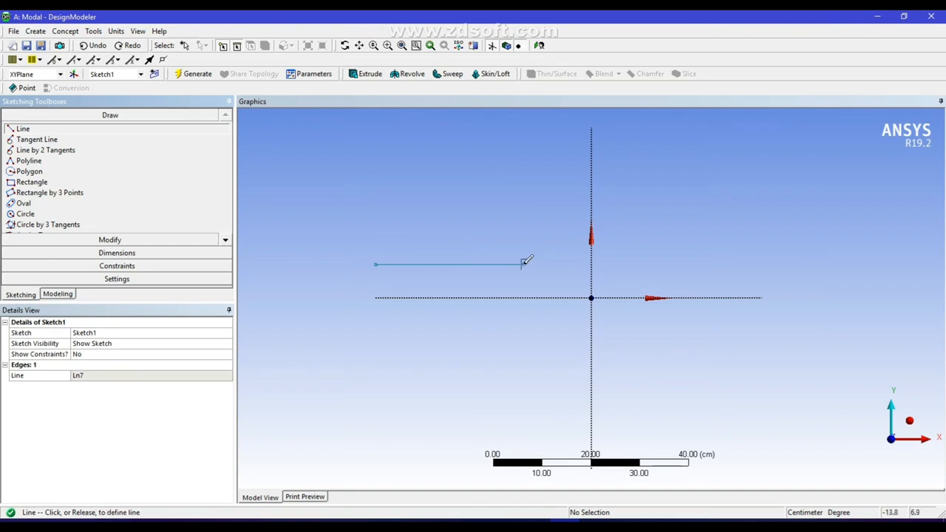
click(524, 183)
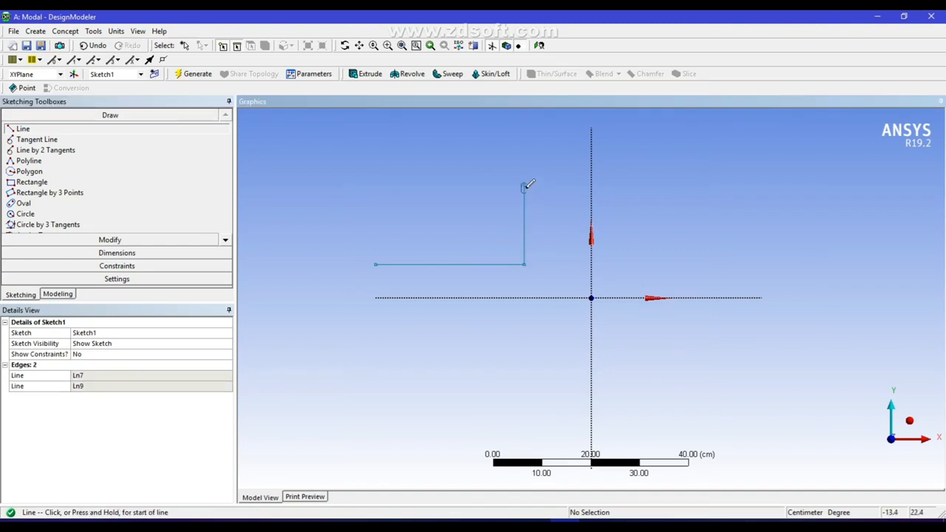
click(524, 183)
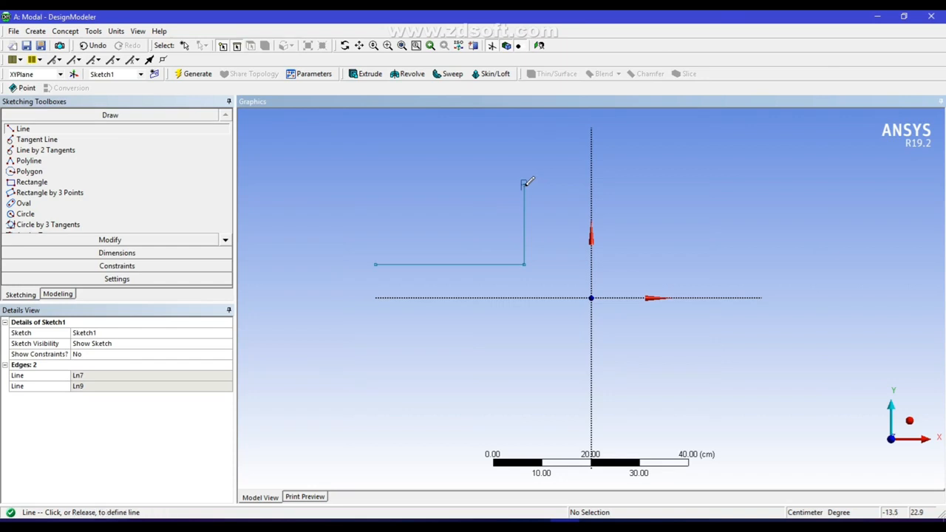
click(643, 184)
click(643, 184)
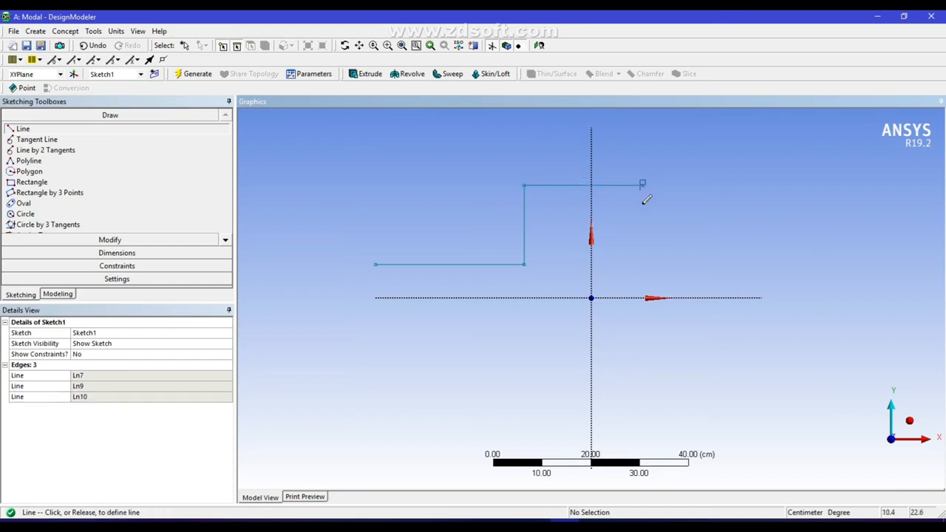
click(644, 259)
click(644, 259)
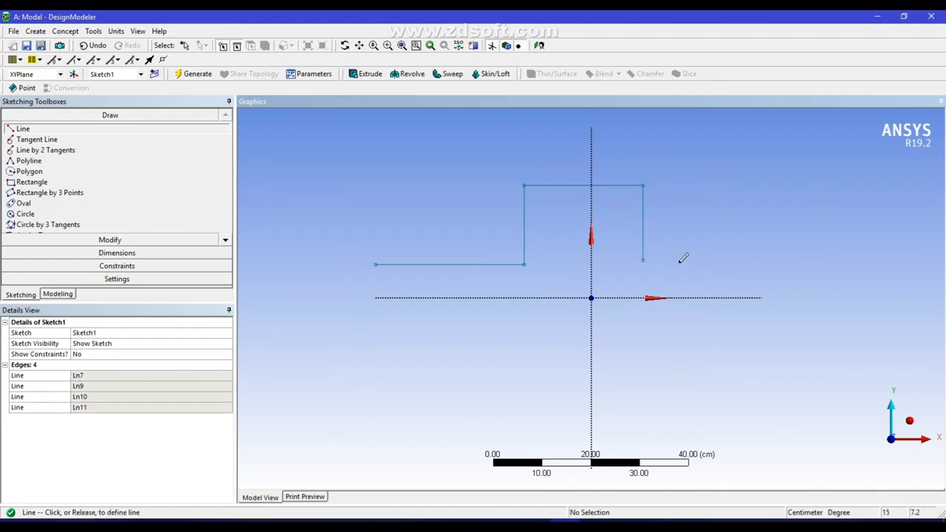
click(727, 256)
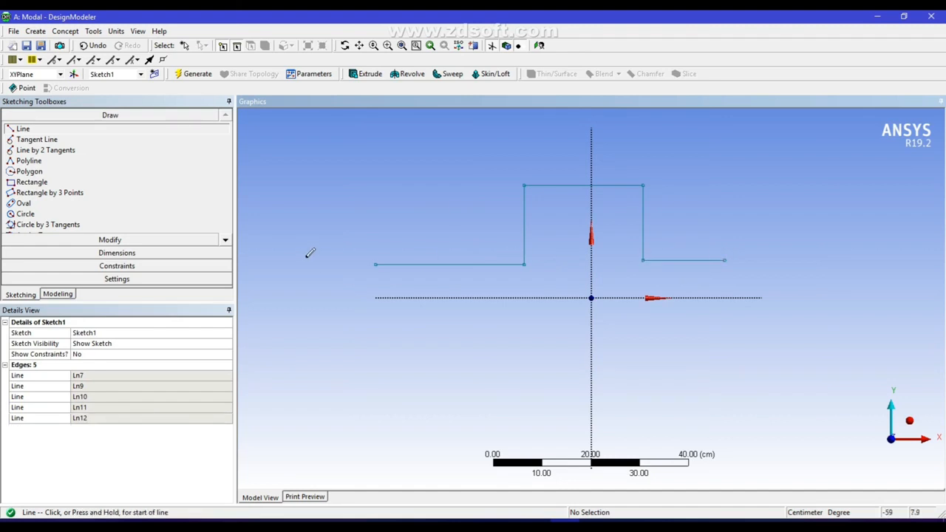
Apply Equal Length constraints between the two vertical lines and between the two lower horizontal lines of the profile
click(117, 267)
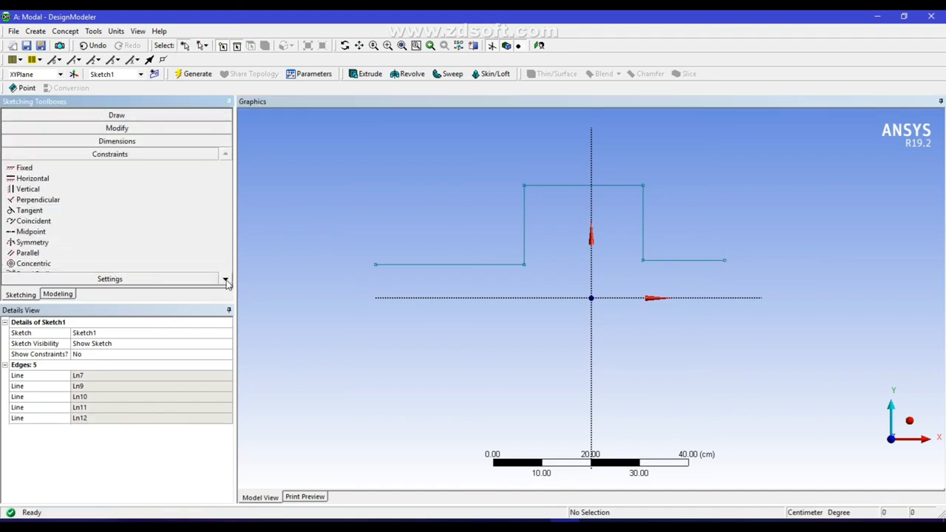
scroll(222, 281, down, 3)
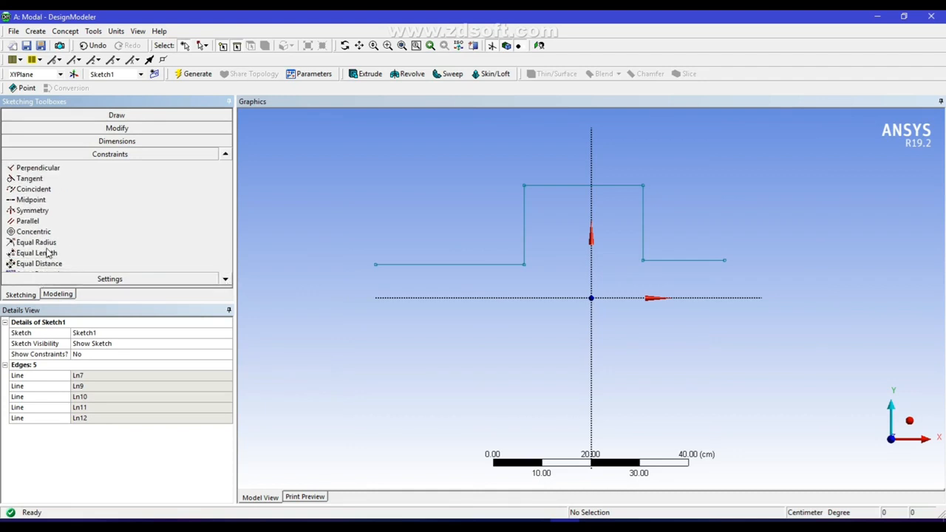
click(47, 253)
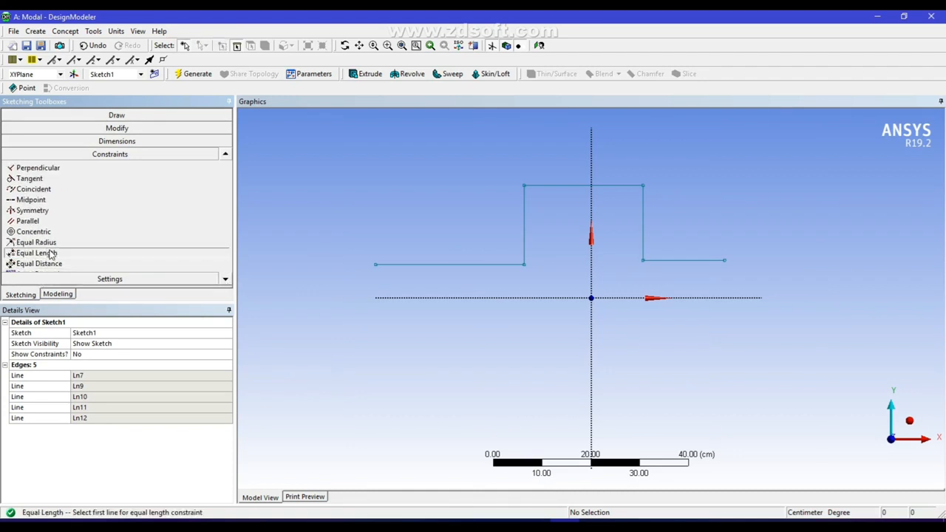
click(524, 214)
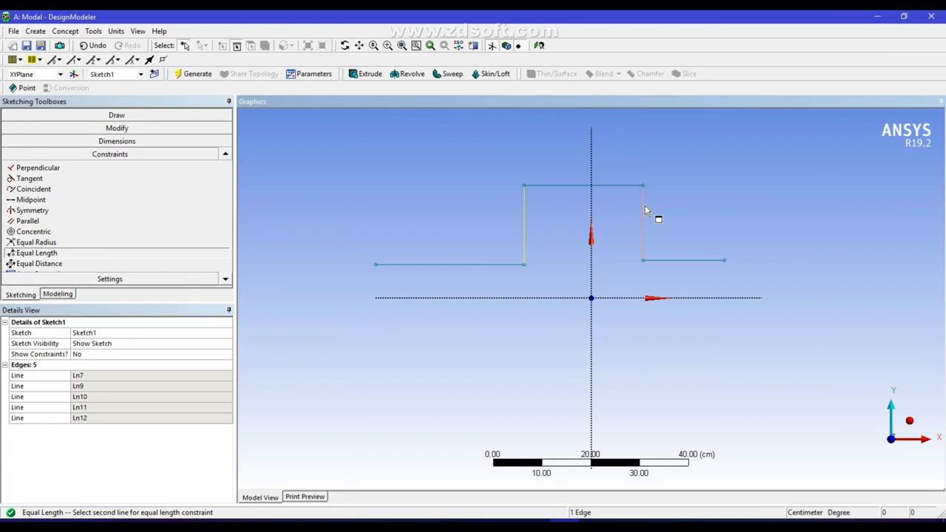
click(645, 211)
click(471, 264)
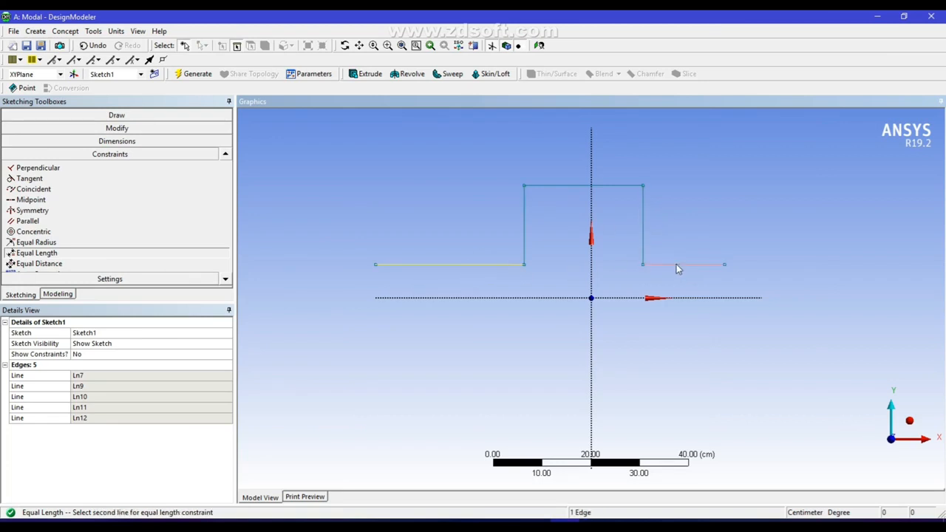
click(685, 269)
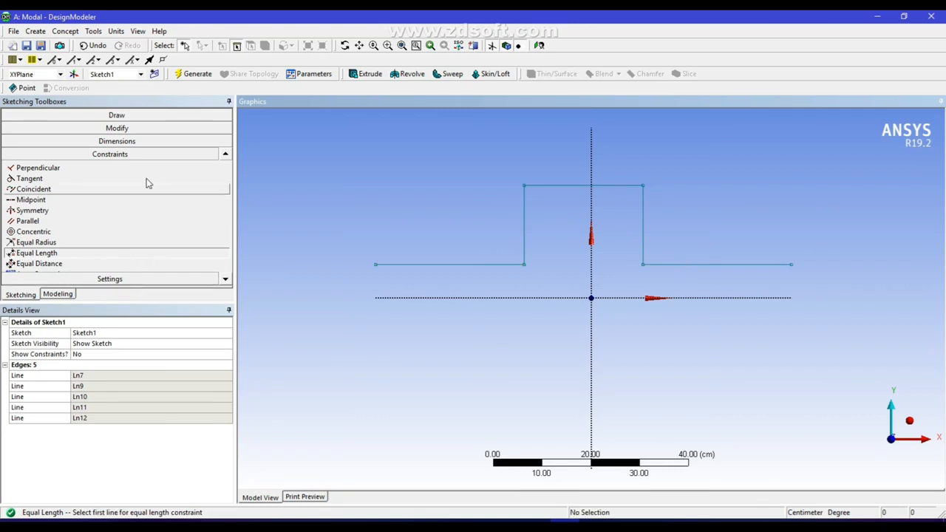
Dimension the profile's top line, left vertical line and lower left horizontal line
click(137, 141)
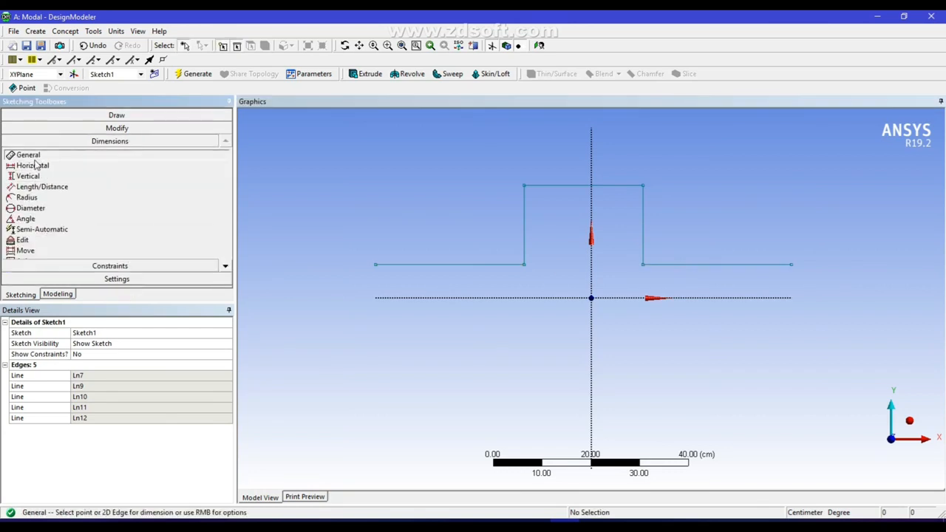
click(571, 186)
click(573, 173)
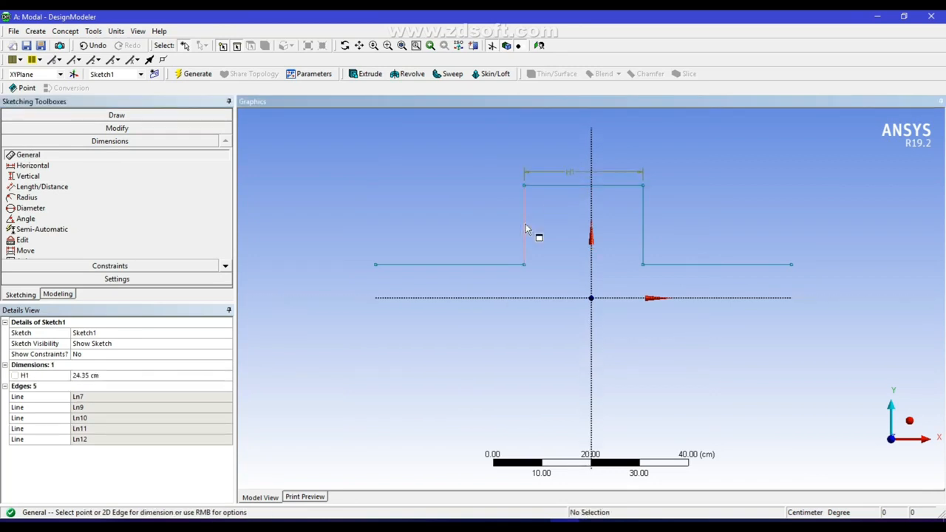
click(523, 214)
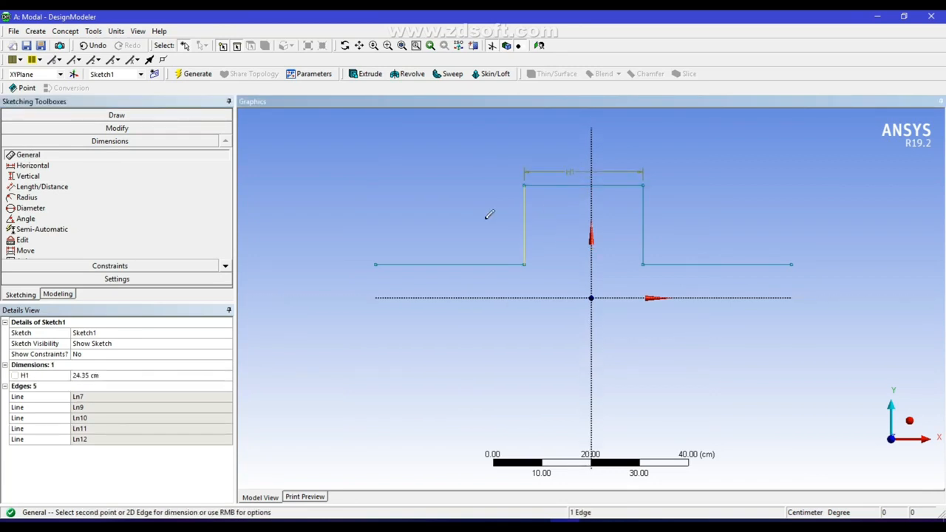
click(519, 222)
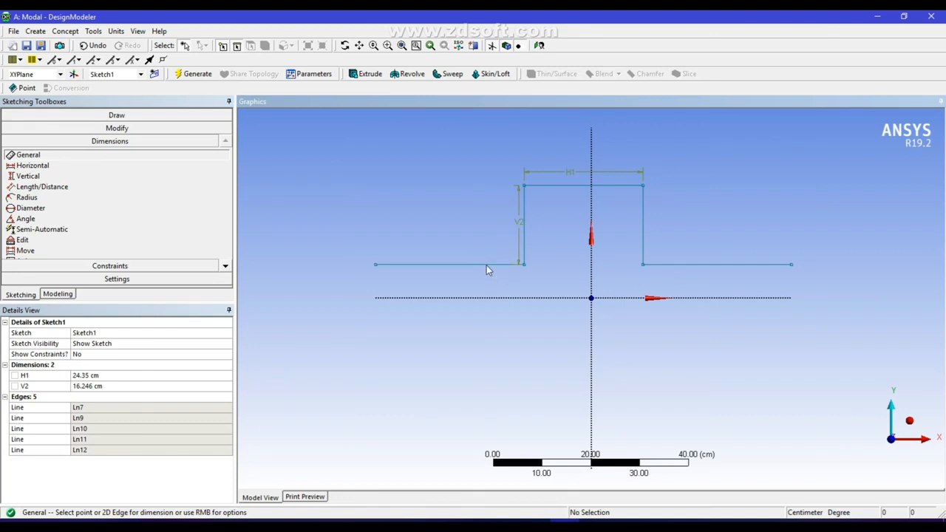
click(486, 264)
click(487, 249)
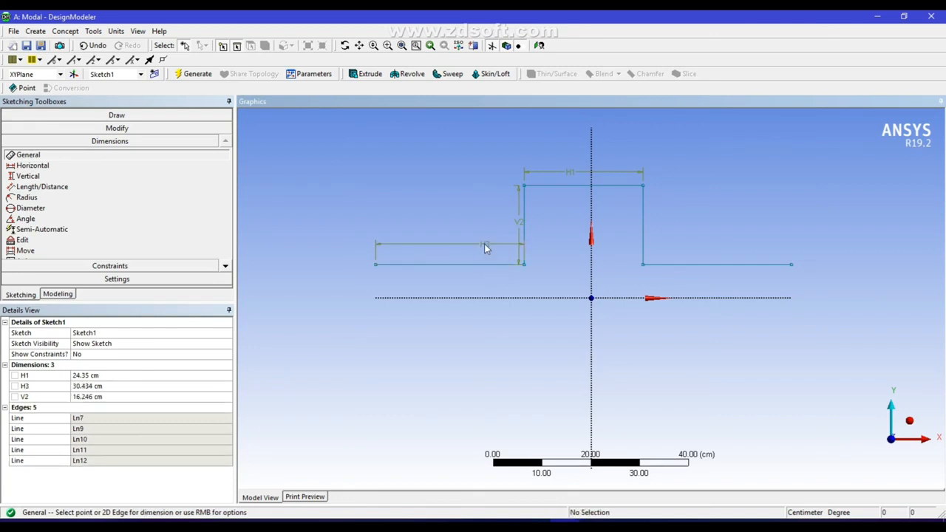
Set the profile's top line to 12 cm, the lower left horizontal line to 8 cm and the left vertical line to 8.5 cm
click(148, 375)
text(12)
click(136, 386)
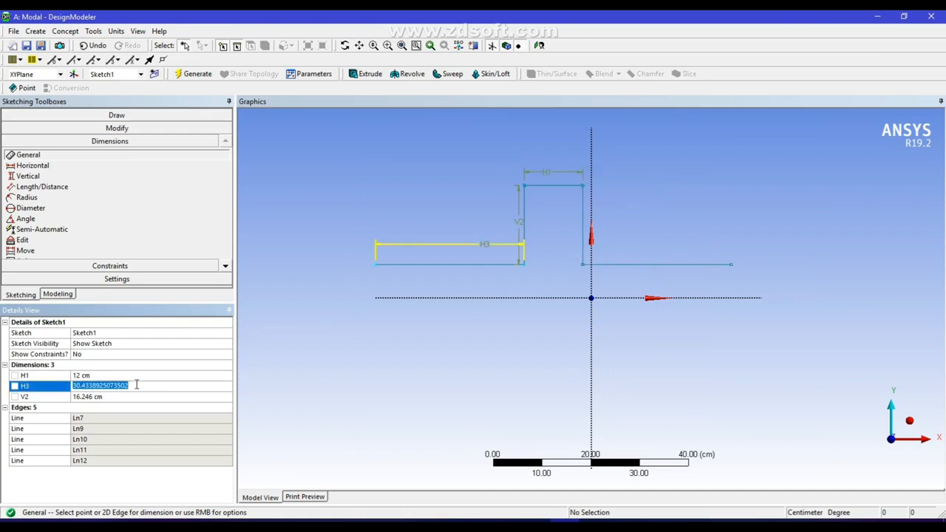
text(8)
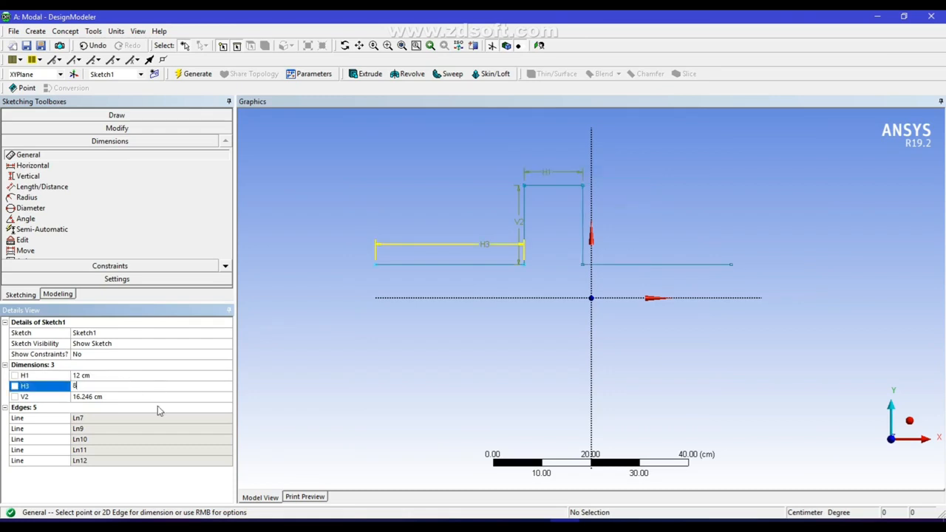
click(136, 395)
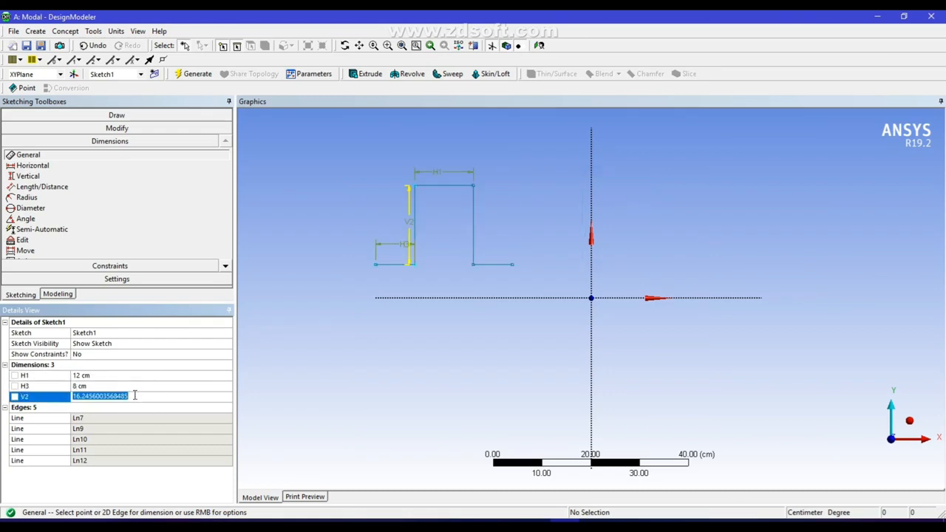
text(8.5)
key(Return)
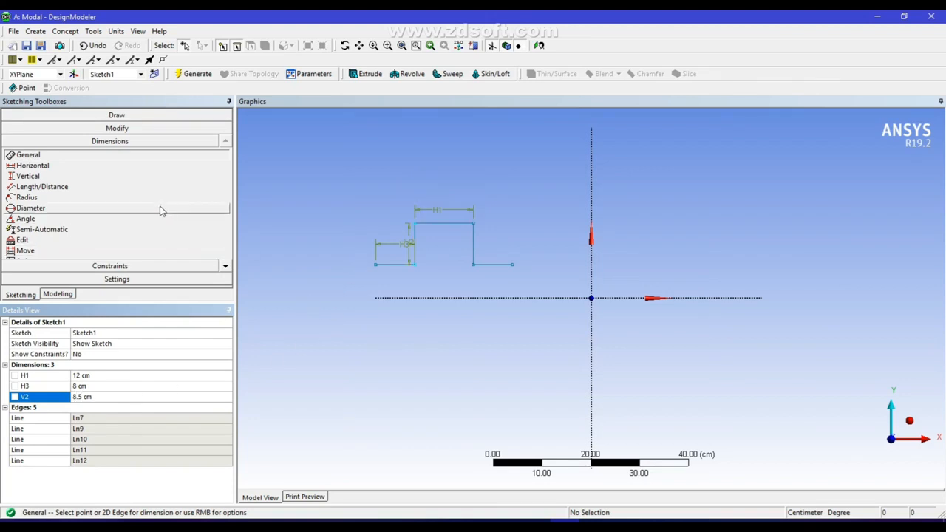
Fillet all four corners of the hat-shaped profile with a 3 cm radius
click(118, 128)
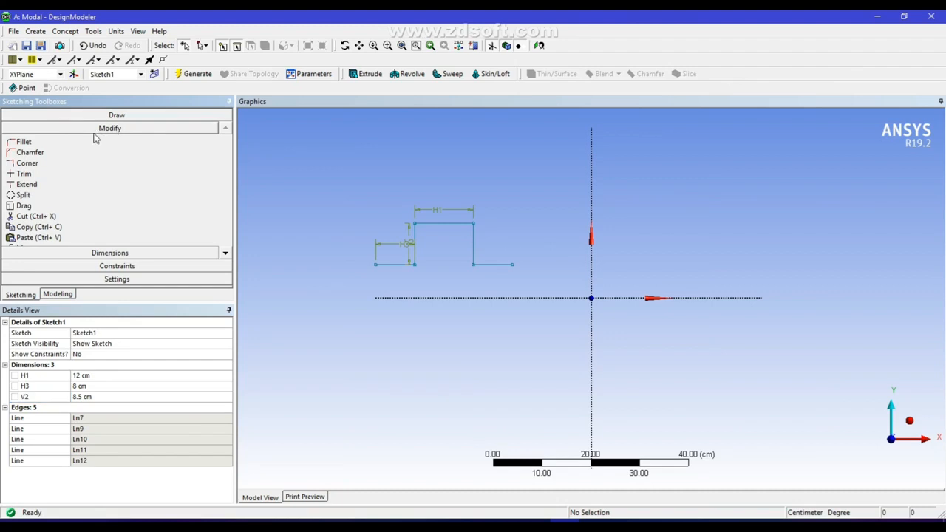
click(30, 142)
click(196, 143)
text(3)
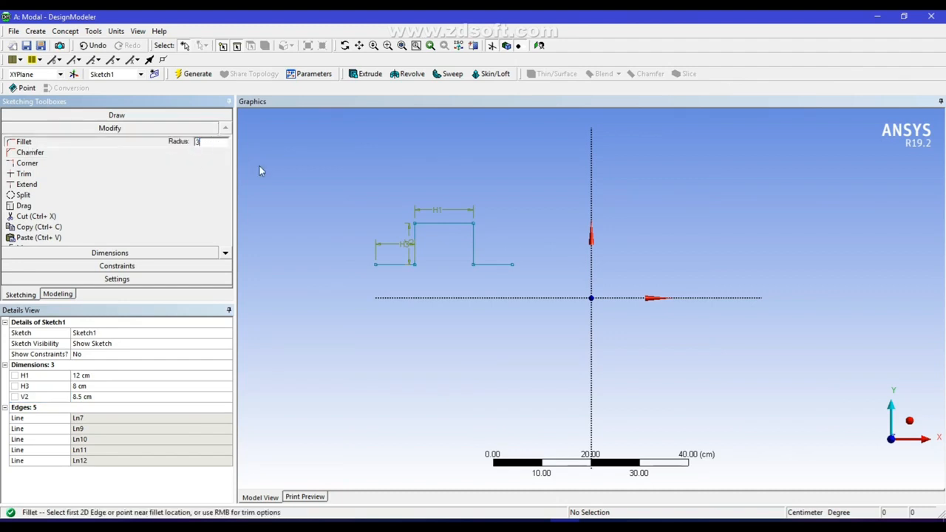
click(389, 264)
click(415, 247)
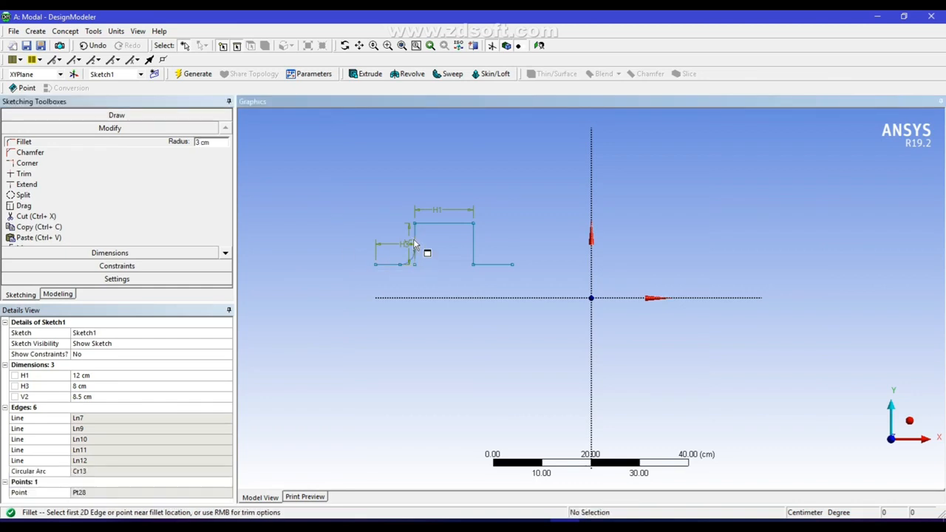
click(414, 229)
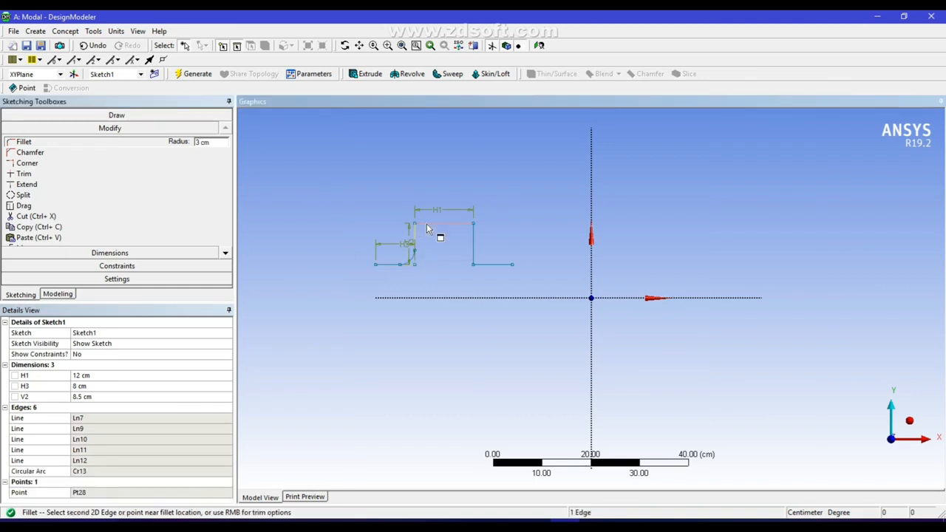
click(437, 224)
click(464, 226)
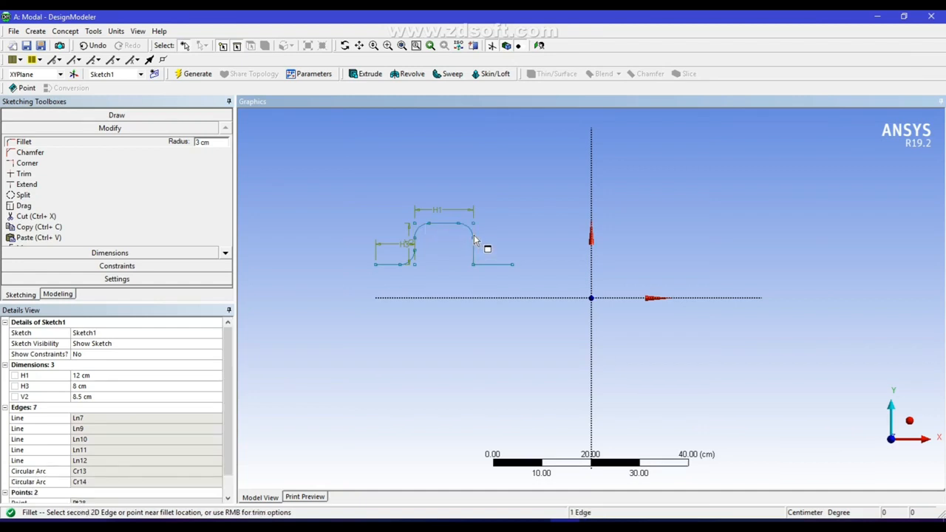
click(474, 235)
click(475, 255)
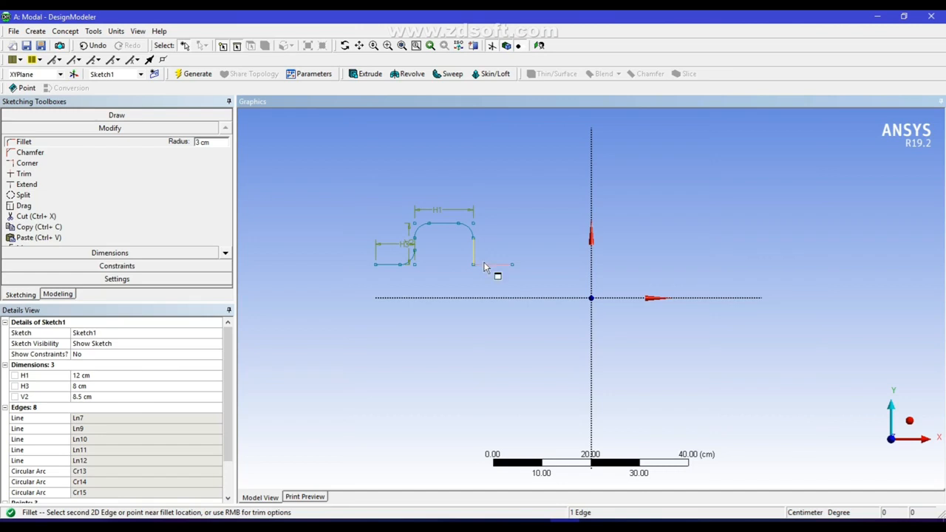
click(490, 271)
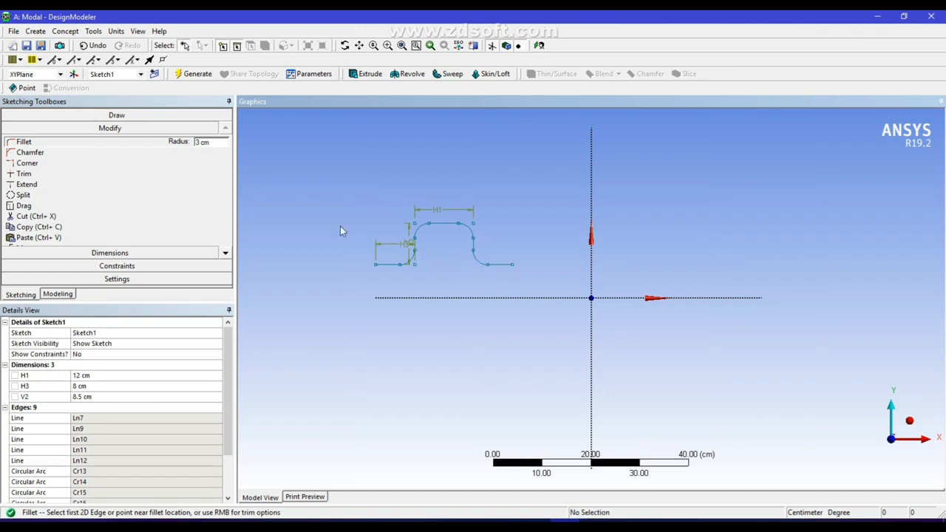
Start an extrusion of the filleted hat-shaped sketch and set its depth to 12 cm
click(189, 75)
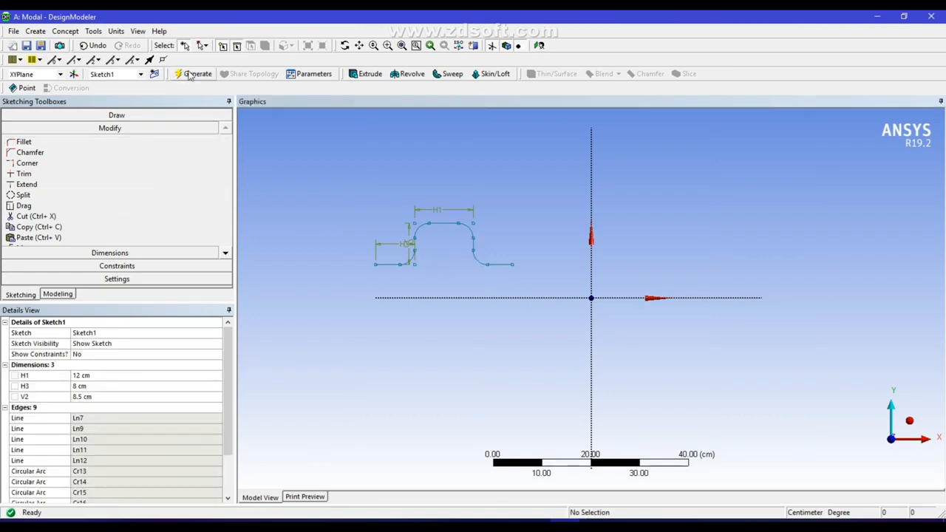
click(363, 76)
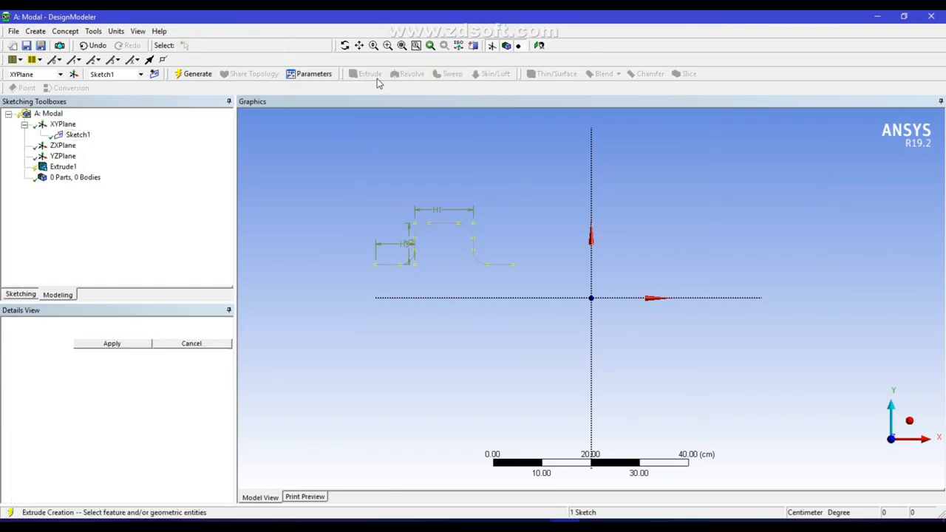
click(109, 345)
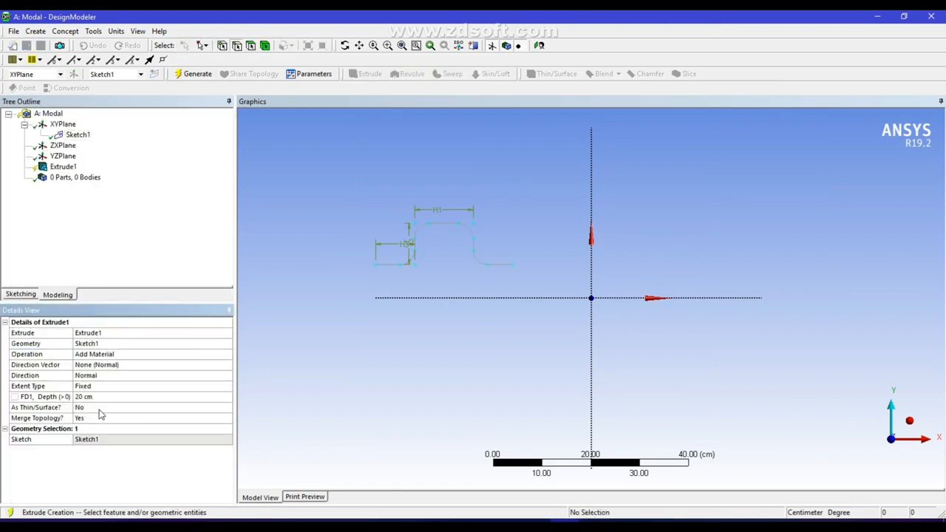
click(89, 398)
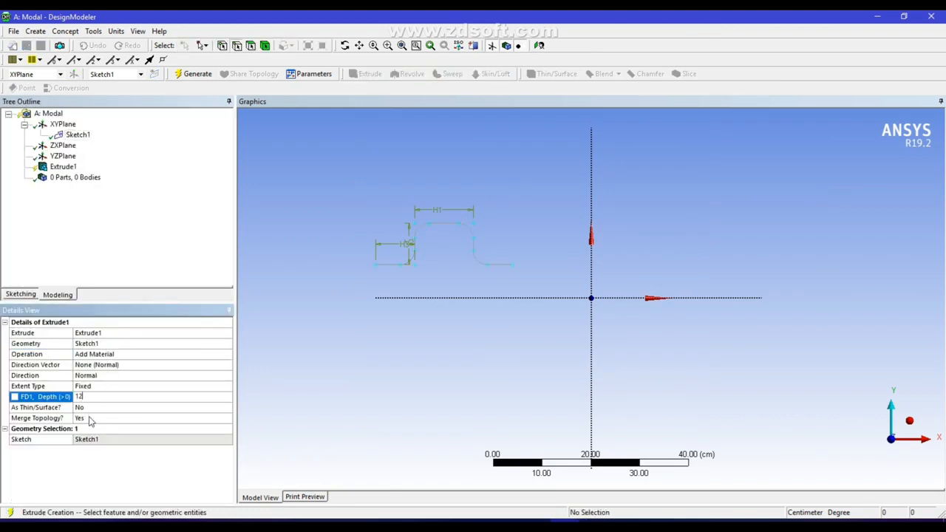
Make the extrusion thin-walled with 0 cm inward and 1.5 cm outward thickness, and generate the body
click(87, 409)
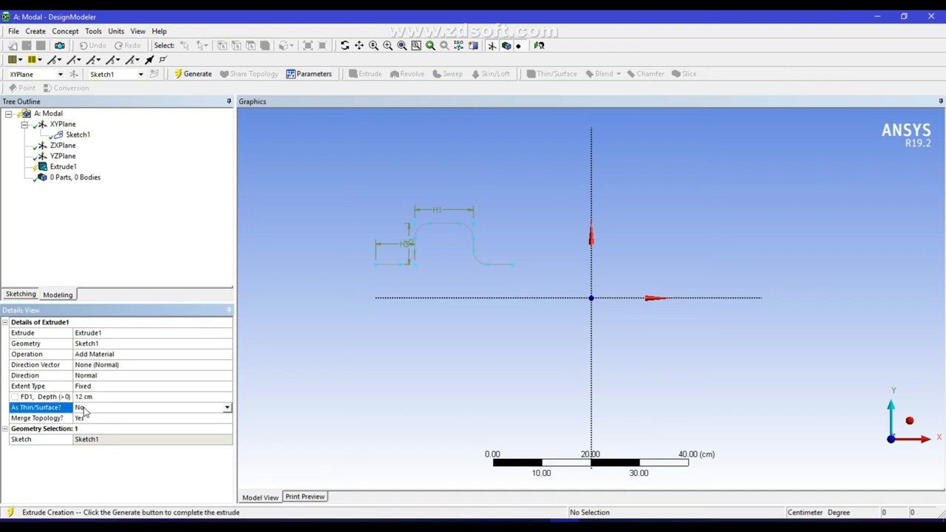
click(227, 411)
click(130, 433)
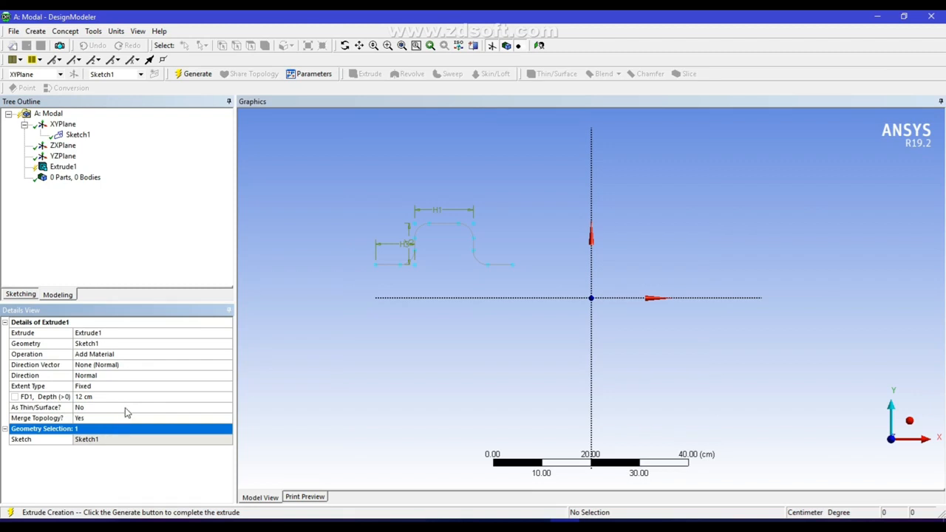
click(125, 411)
click(227, 408)
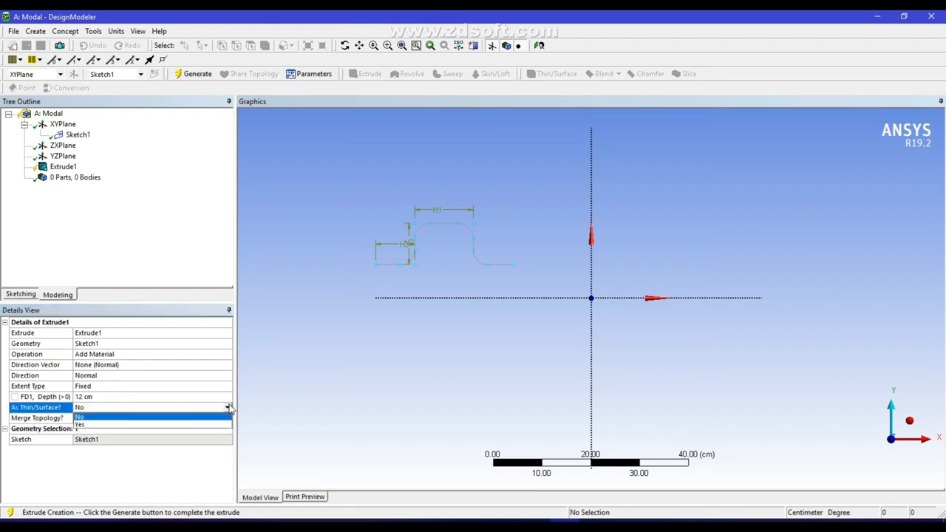
click(146, 426)
click(134, 418)
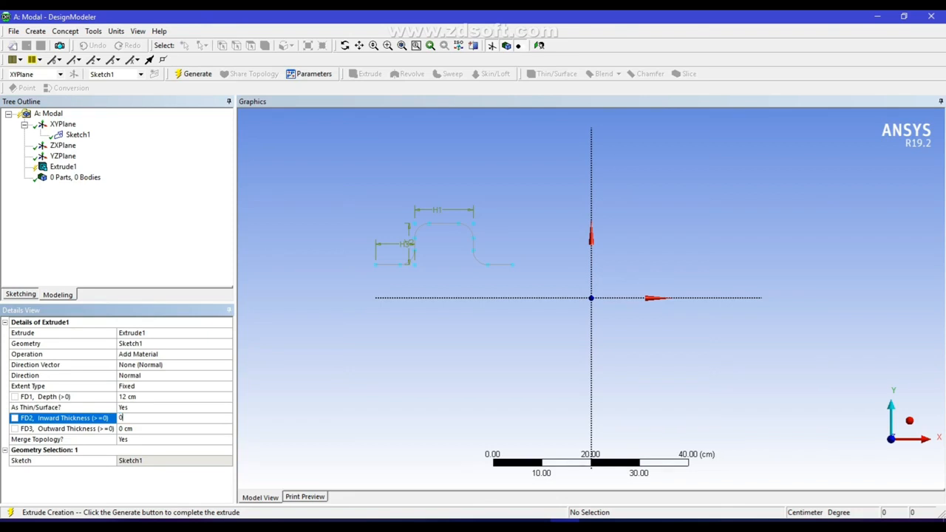
click(127, 429)
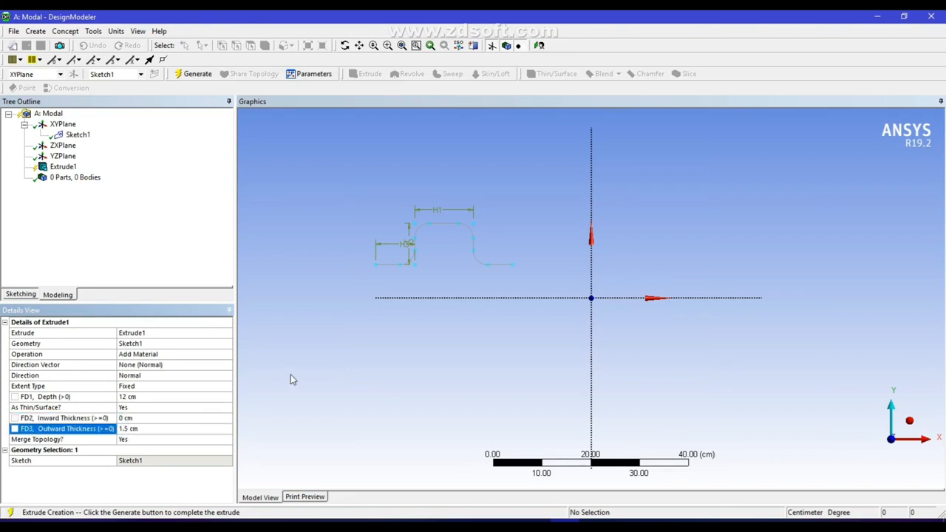
click(196, 74)
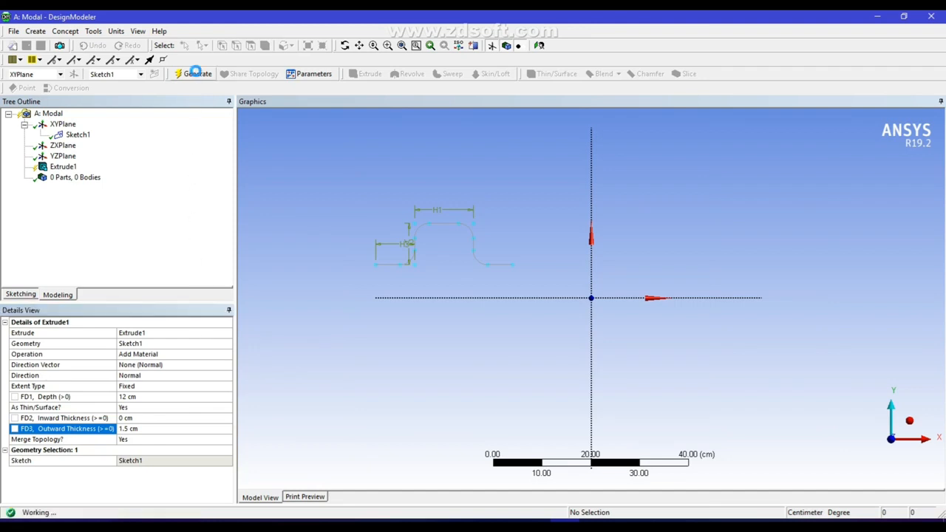
Sketch a circle about 3.4 cm in diameter on the upper face of the flange at the +X end
click(909, 421)
scroll(584, 340, up, 1)
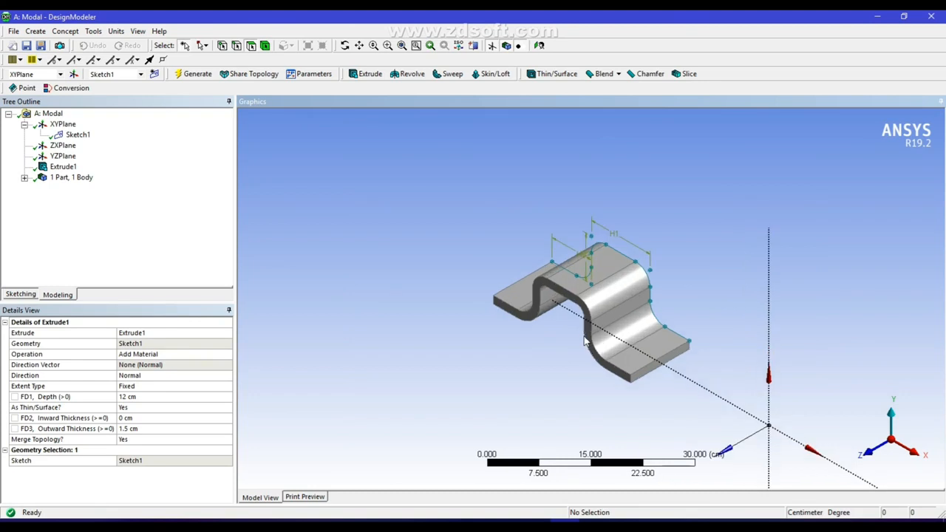
scroll(584, 340, up, 2)
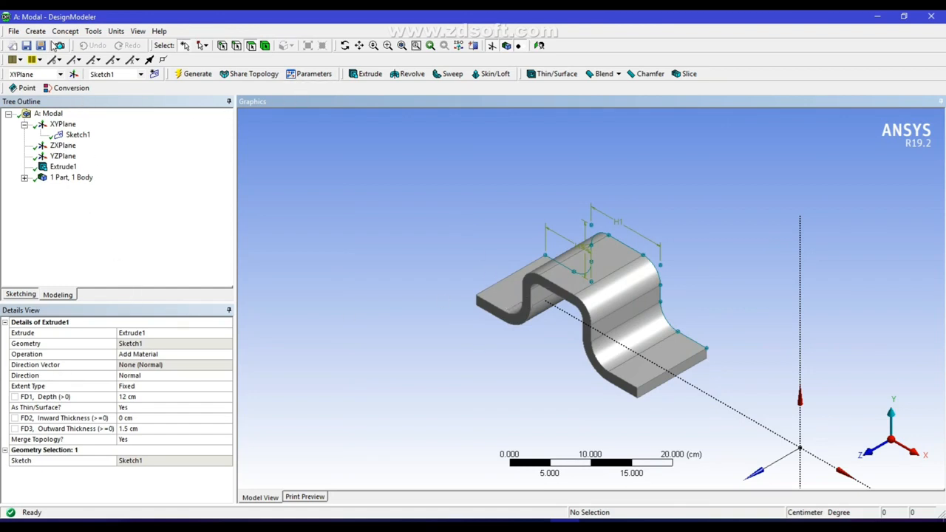
click(671, 353)
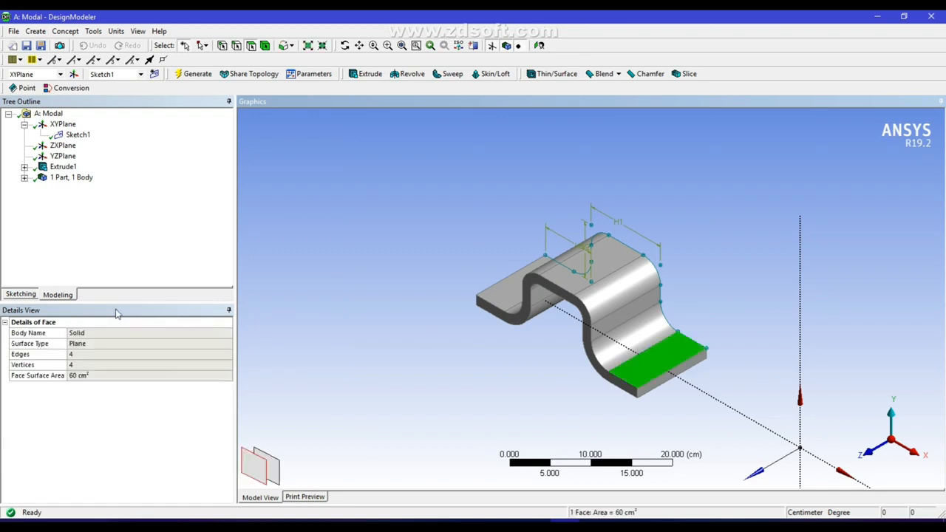
click(20, 295)
click(25, 215)
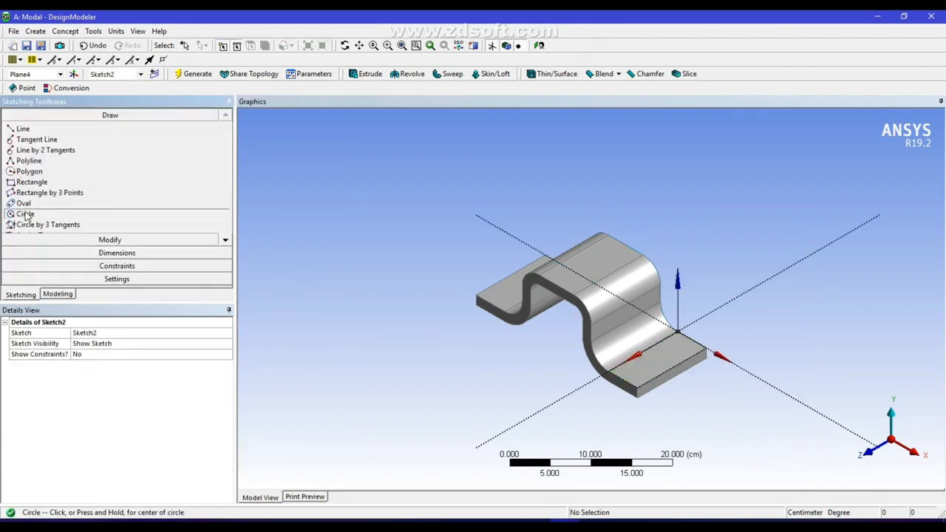
click(656, 358)
click(669, 347)
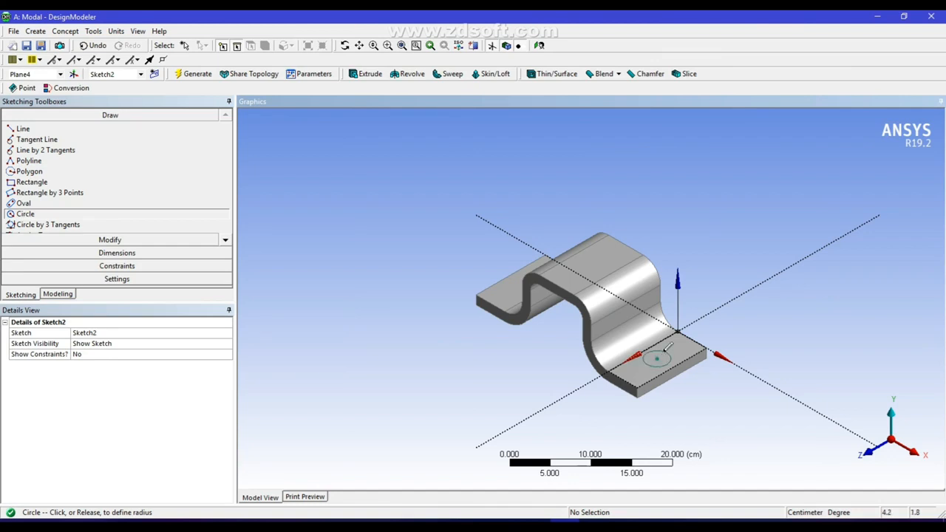
Dimension the circle's diameter and its centre's distances to the flange's long outer edge and short rear edge
click(113, 253)
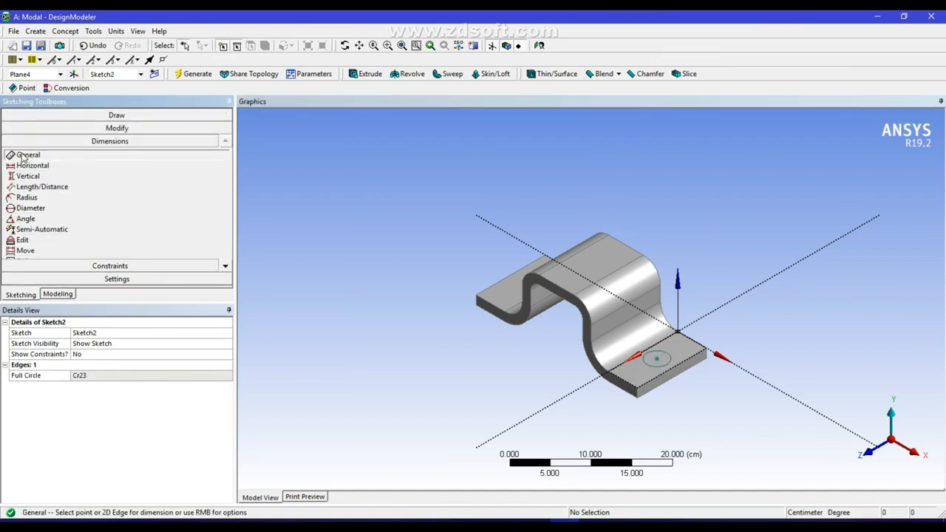
click(648, 361)
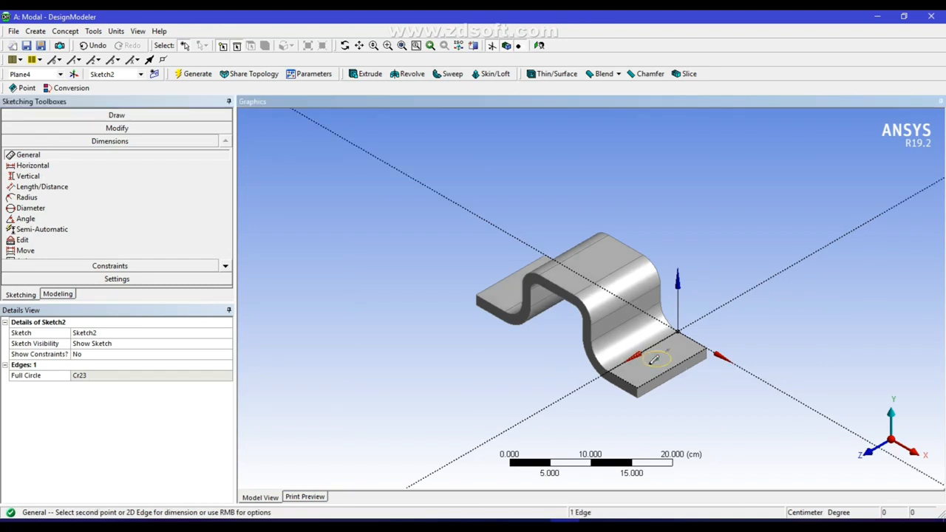
click(663, 367)
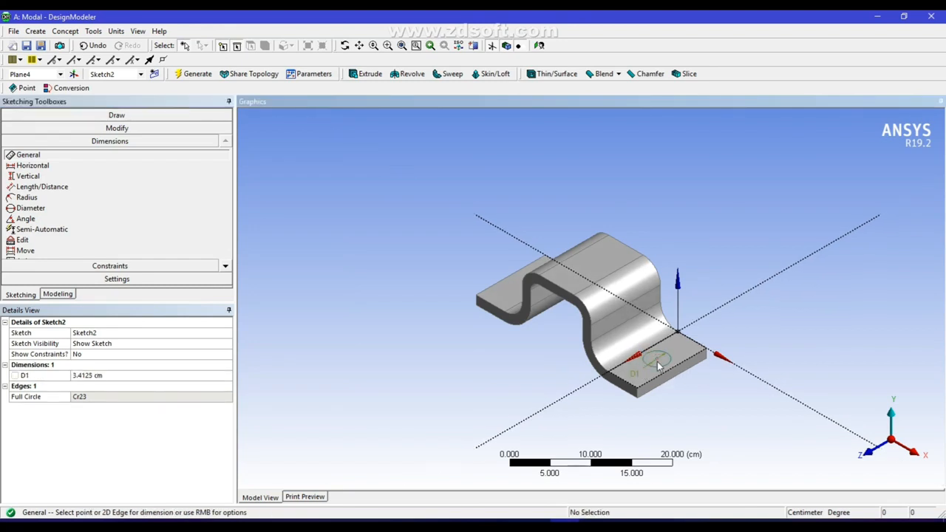
click(657, 361)
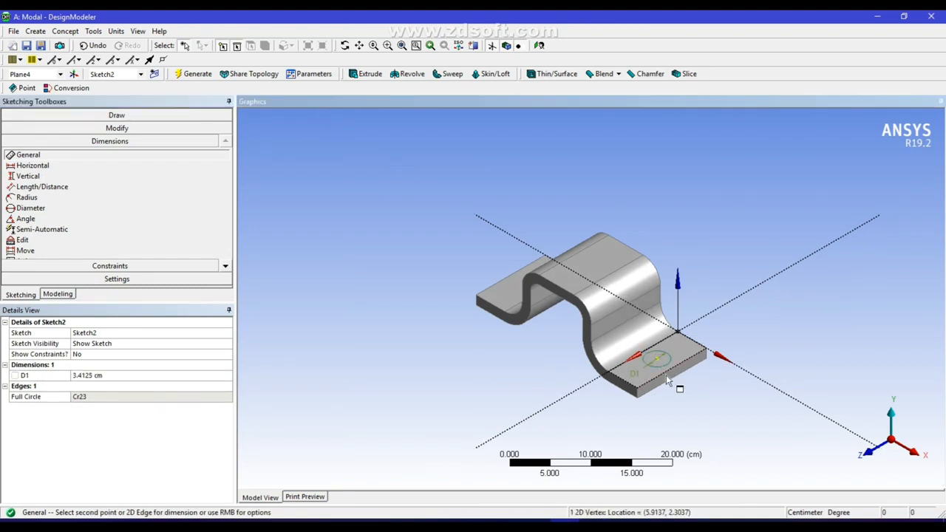
click(666, 375)
click(695, 353)
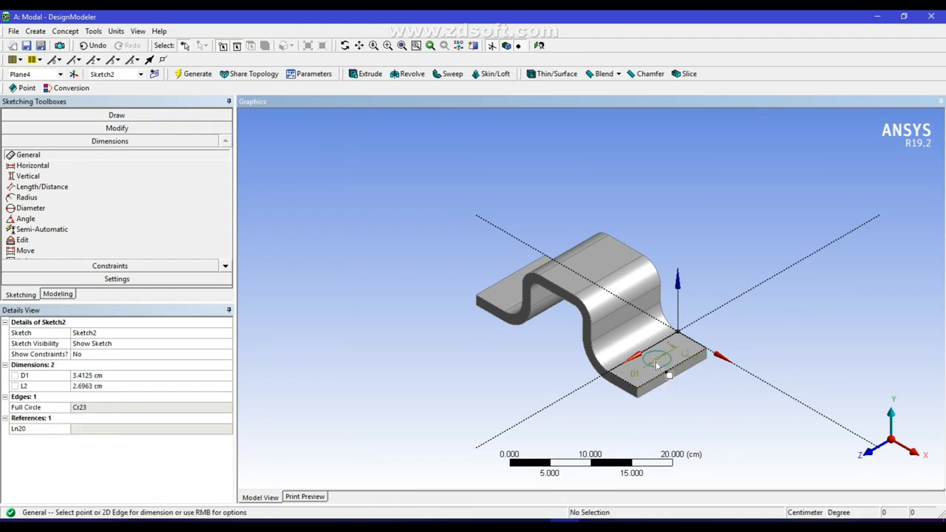
click(657, 361)
click(686, 338)
click(692, 343)
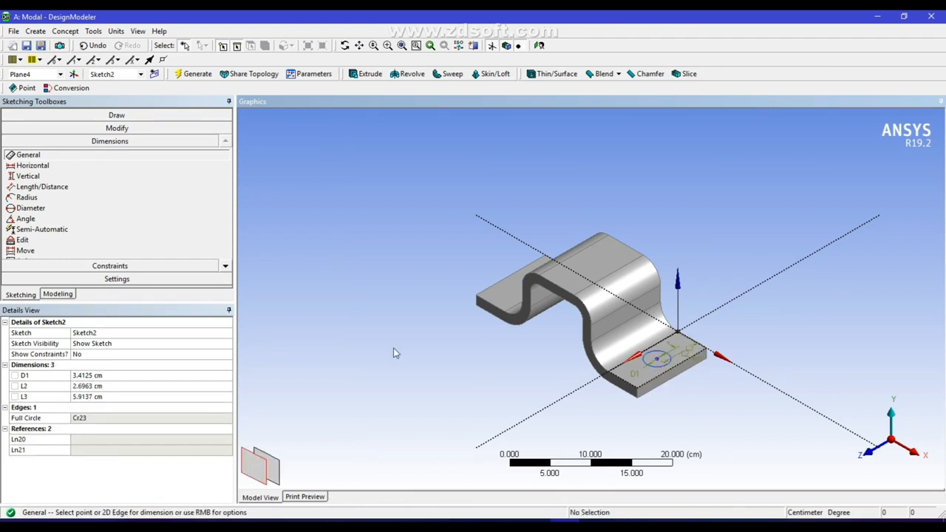
Set the circle's diameter to 1.5 cm and its centre 2.5 cm from the outer edge and 6 cm from the rear edge
click(95, 375)
text(1.5)
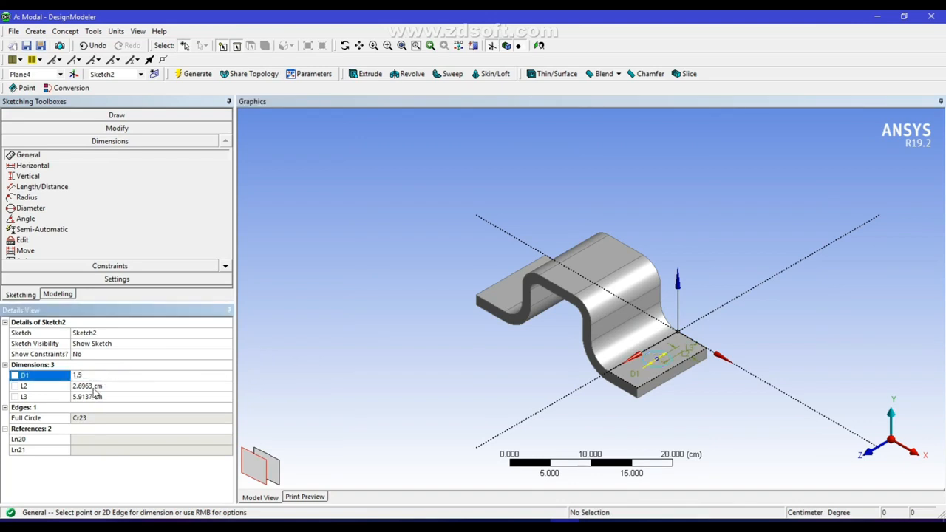
click(93, 386)
text(2)
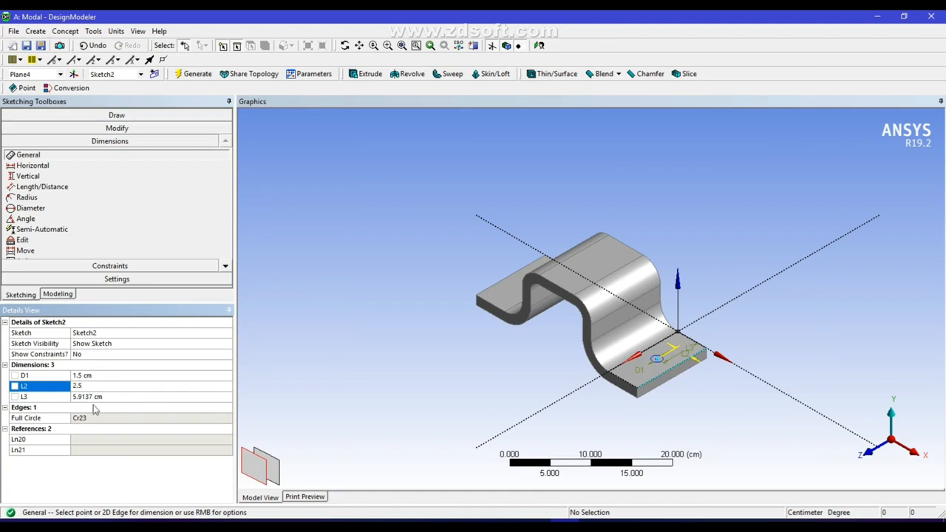
text(.5)
click(96, 398)
text(6)
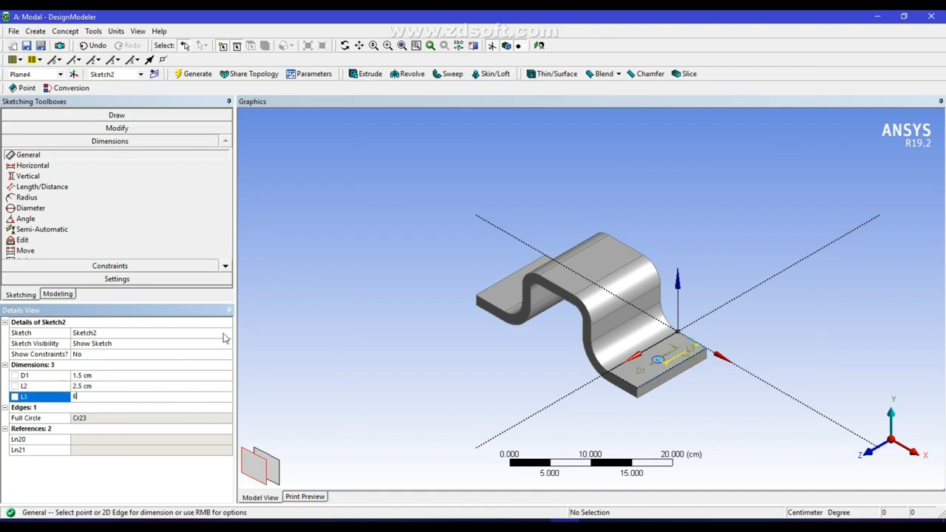
key(Return)
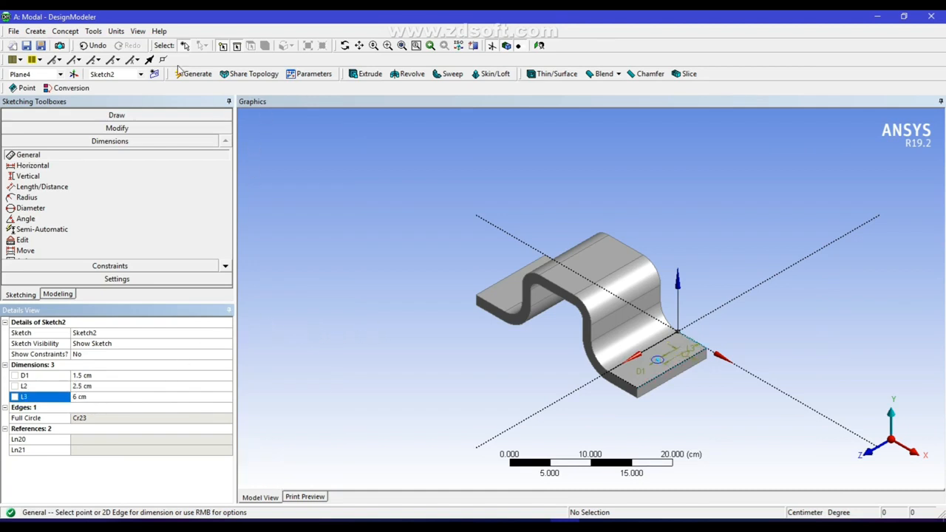
Extrude the circle sketch as a Cut Material operation, 1.5 cm deep in the reversed direction, and generate the hole
click(372, 77)
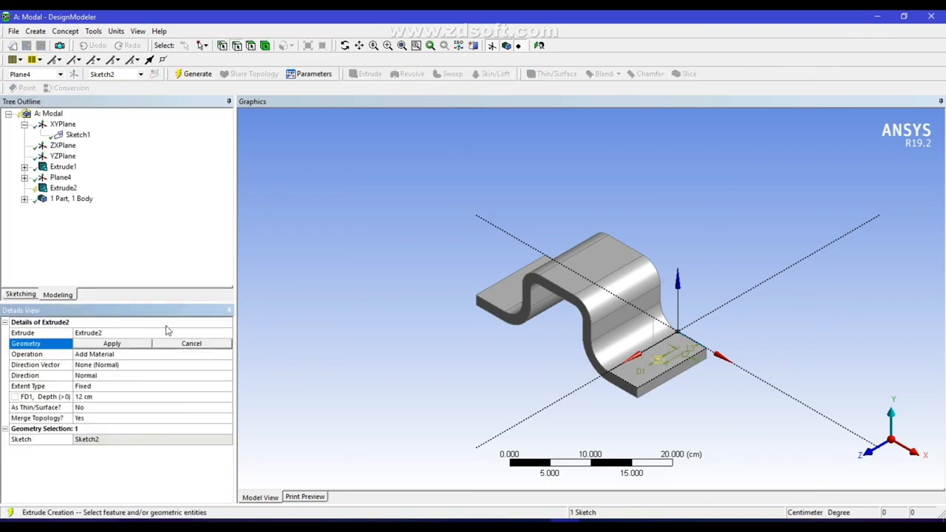
click(113, 344)
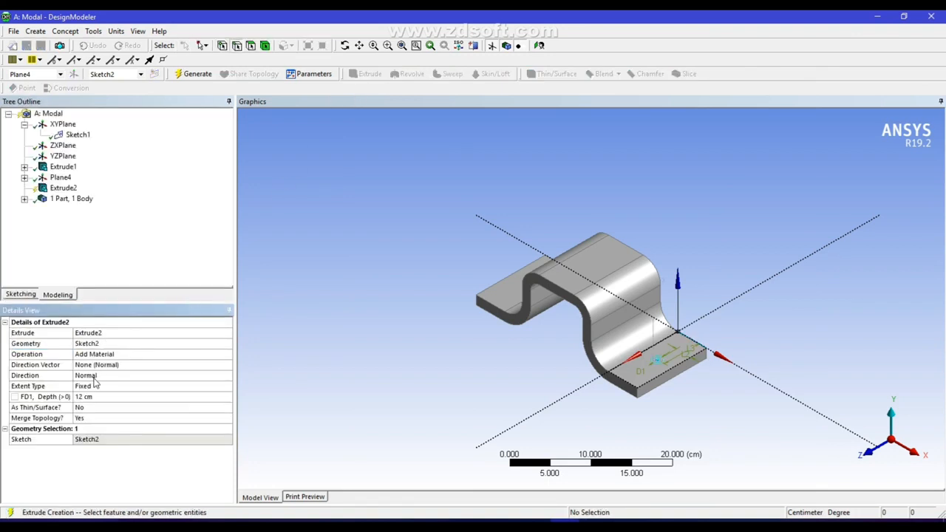
click(94, 378)
click(125, 356)
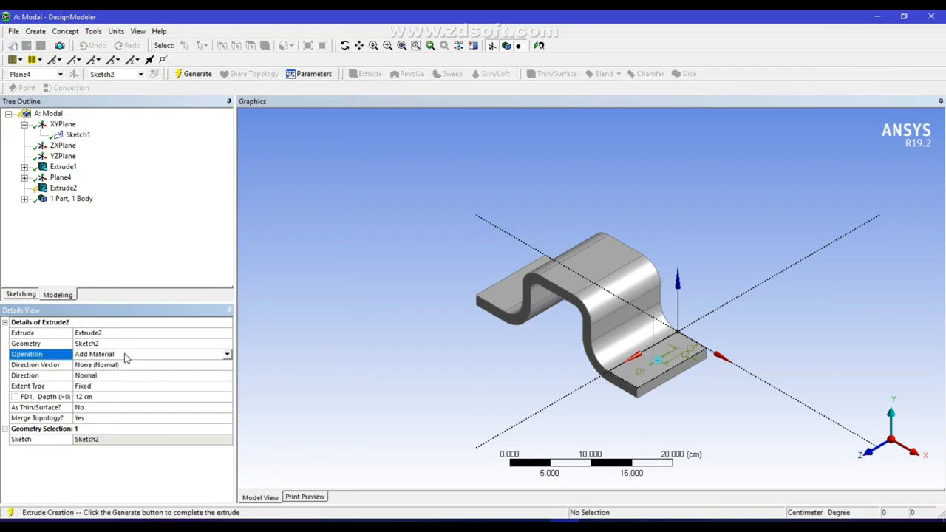
click(228, 356)
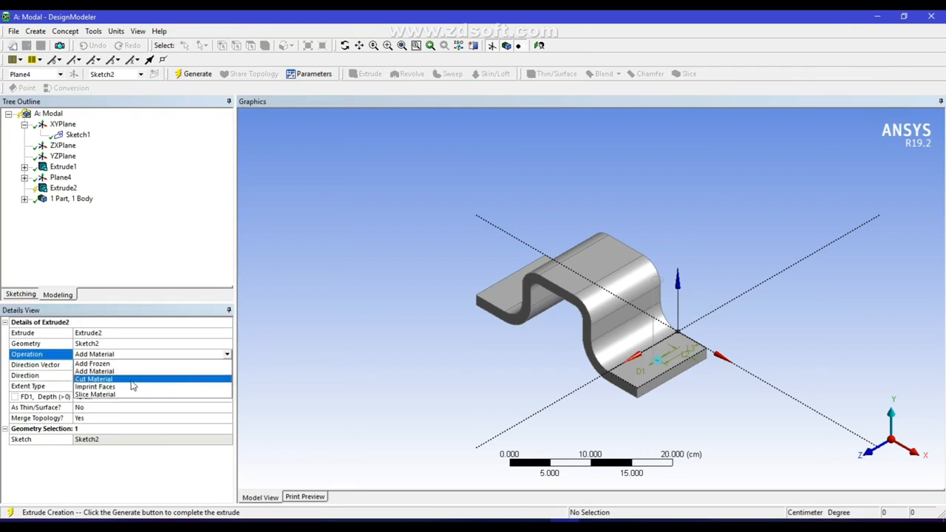
click(133, 376)
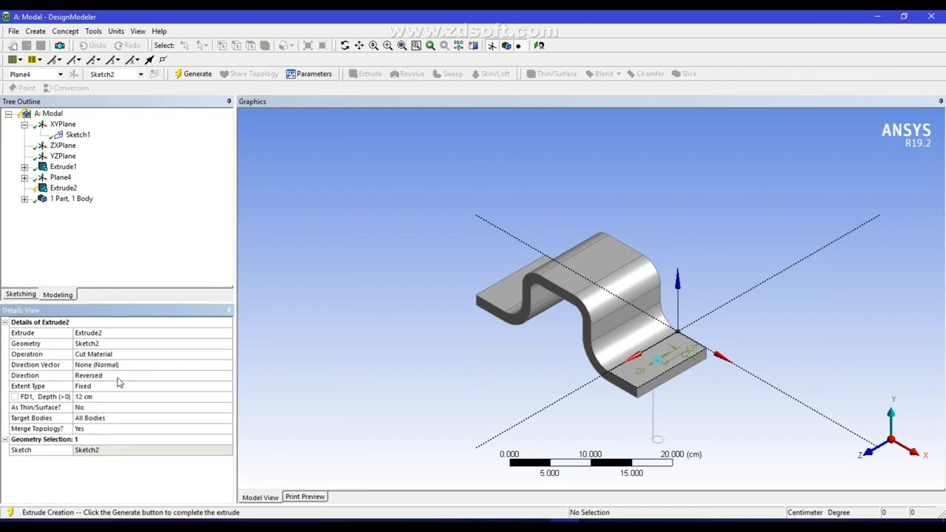
click(90, 397)
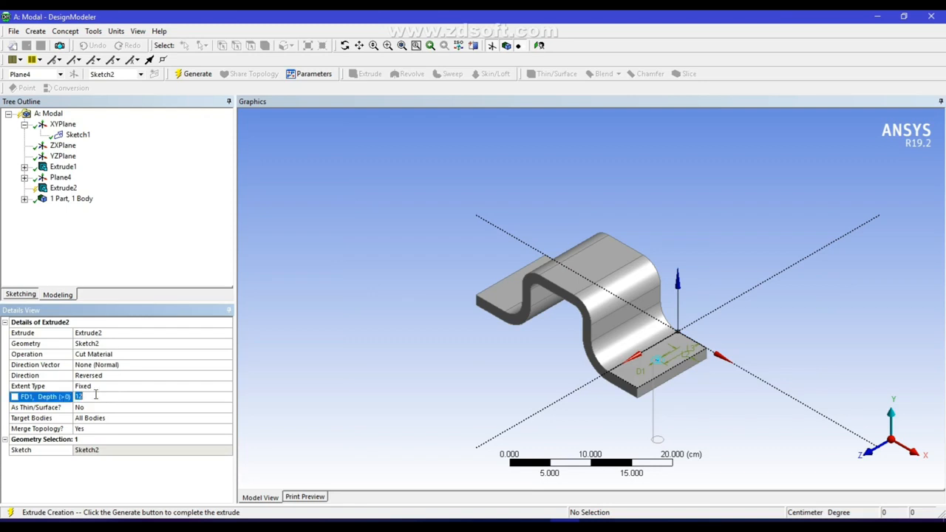
text(1.5)
key(Return)
click(193, 74)
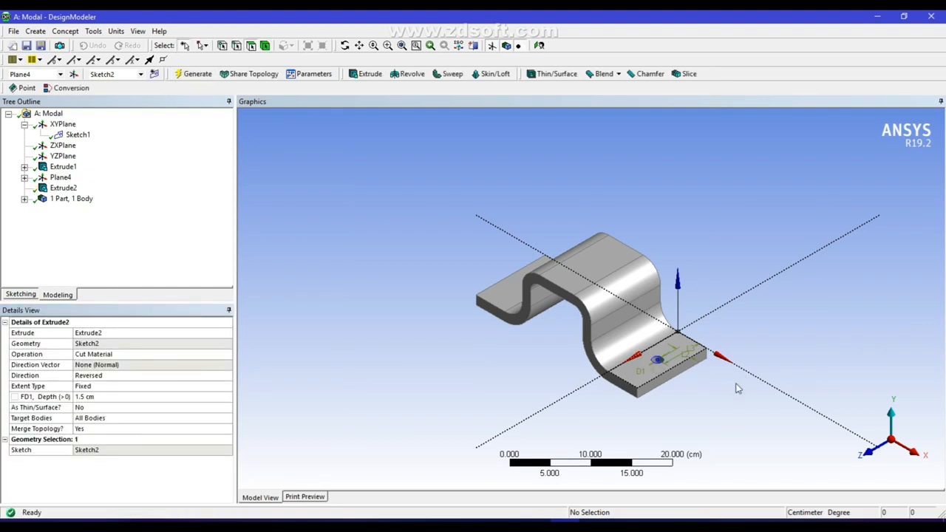
Sketch a circle about 2.5 cm in diameter on the opposite flange's upper face and dimension its diameter and centre distances to two edges
middle_drag(703, 376, 766, 403)
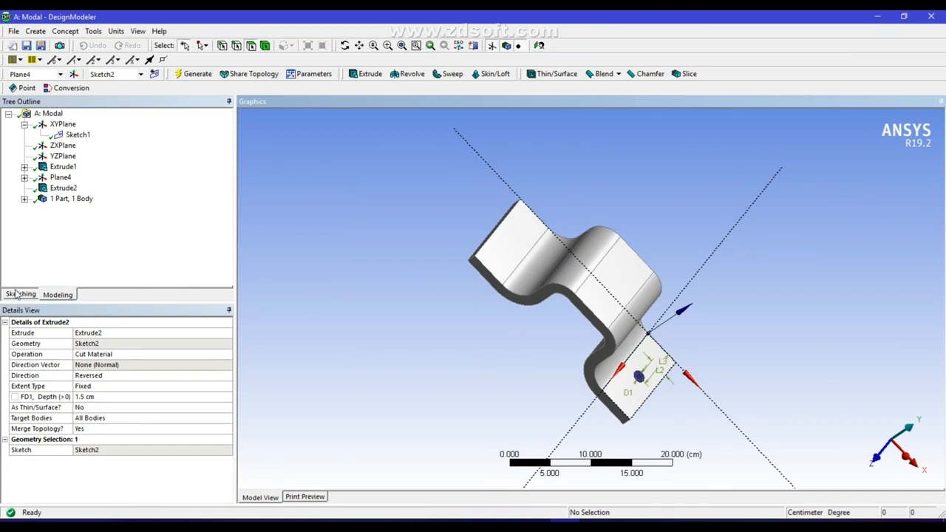
click(508, 250)
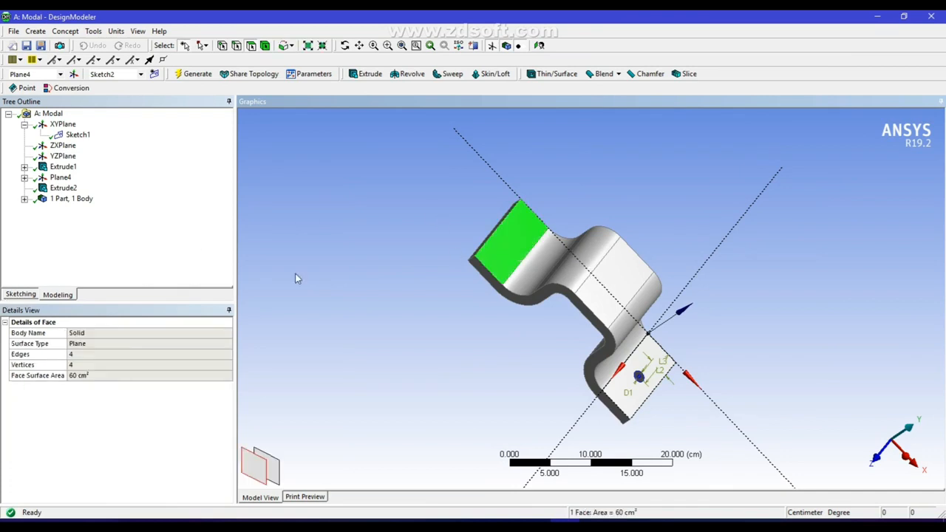
click(20, 294)
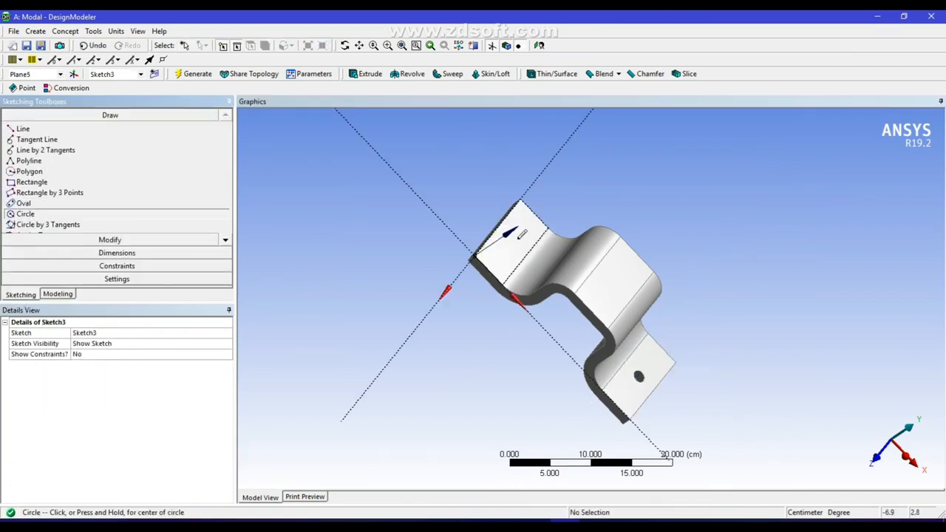
click(117, 252)
click(514, 244)
click(518, 249)
click(516, 246)
click(486, 254)
Set the circle's diameter to 1.5 cm and its centre distances to 2.5 cm across and 6 cm along the flange
click(93, 375)
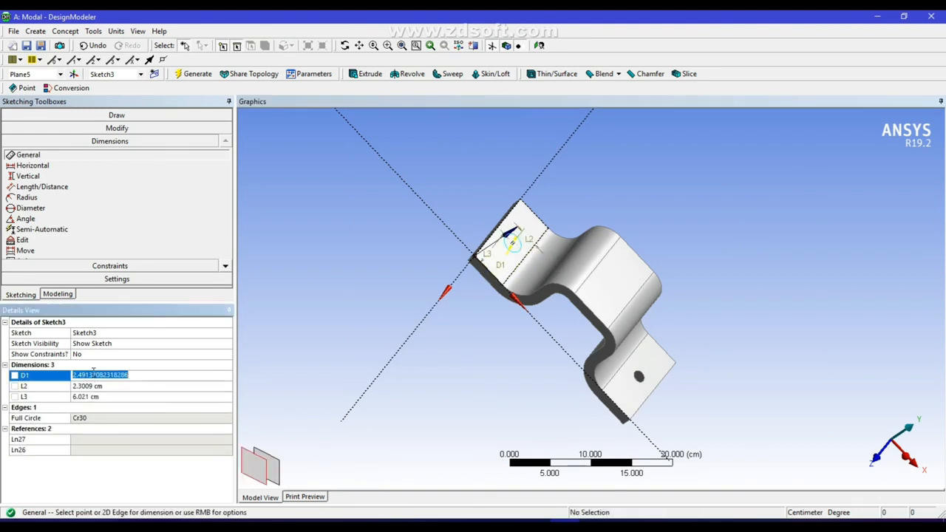
text(1.5)
click(77, 386)
text(2.5)
click(80, 397)
text(6)
Extrude the new circle as a 1.5 cm deep reversed Cut Material feature and generate the second flange hole
click(366, 74)
click(193, 73)
click(228, 376)
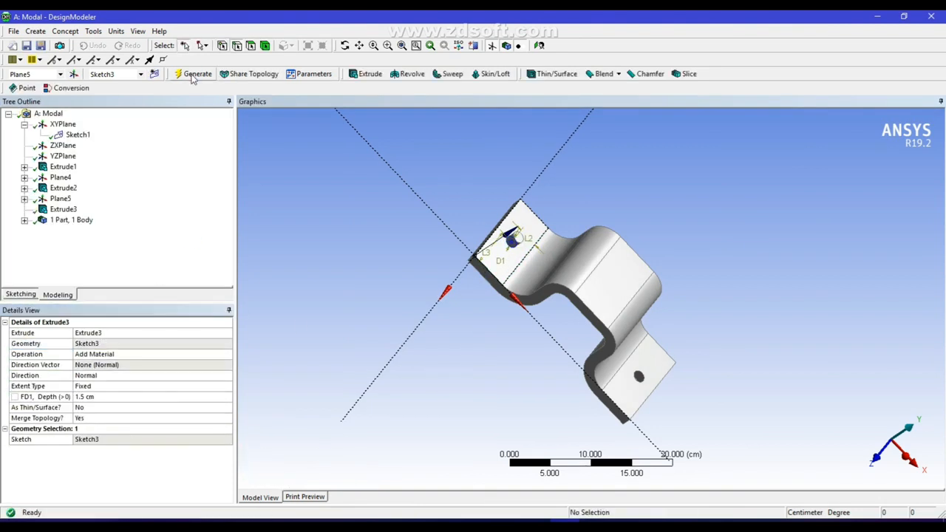
click(110, 395)
click(224, 356)
click(111, 375)
click(195, 74)
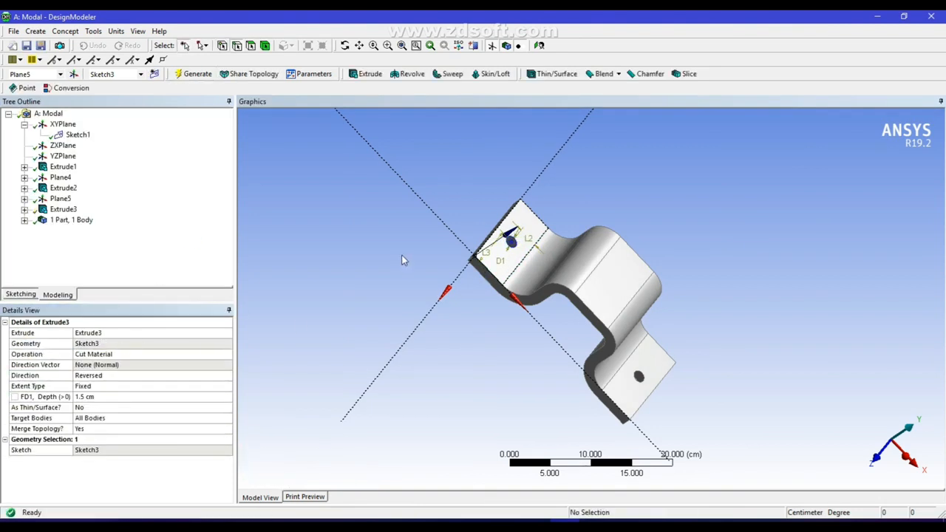
middle_drag(621, 298, 464, 270)
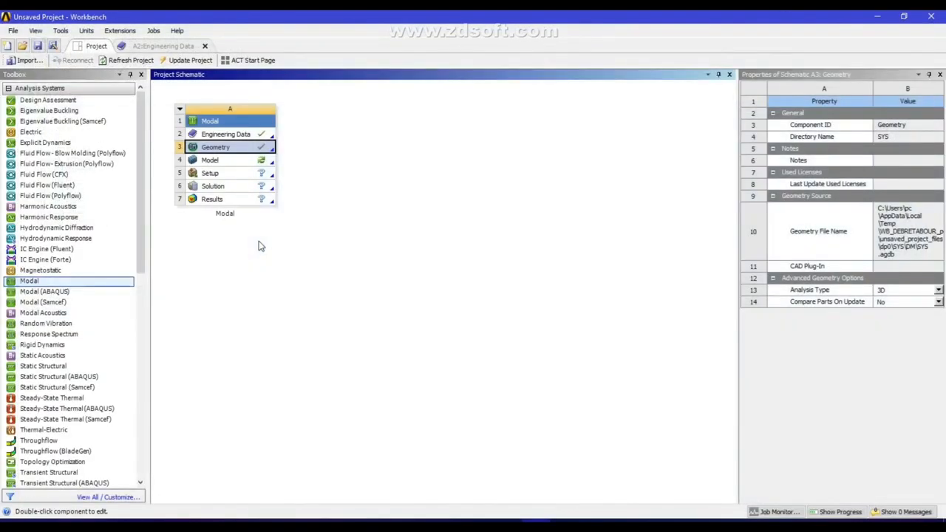
Open the Modal system's Model in Mechanical and generate the mesh with default settings
double_click(222, 158)
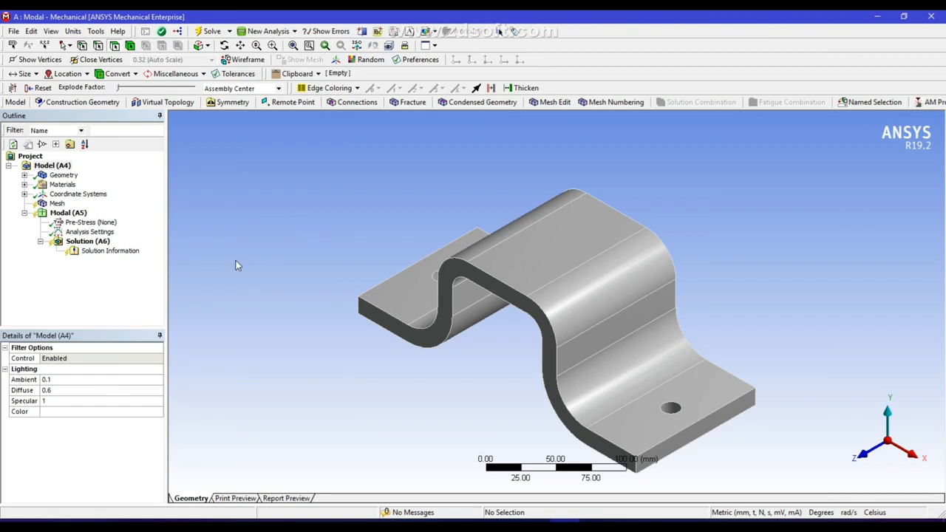
click(58, 204)
right_click(58, 204)
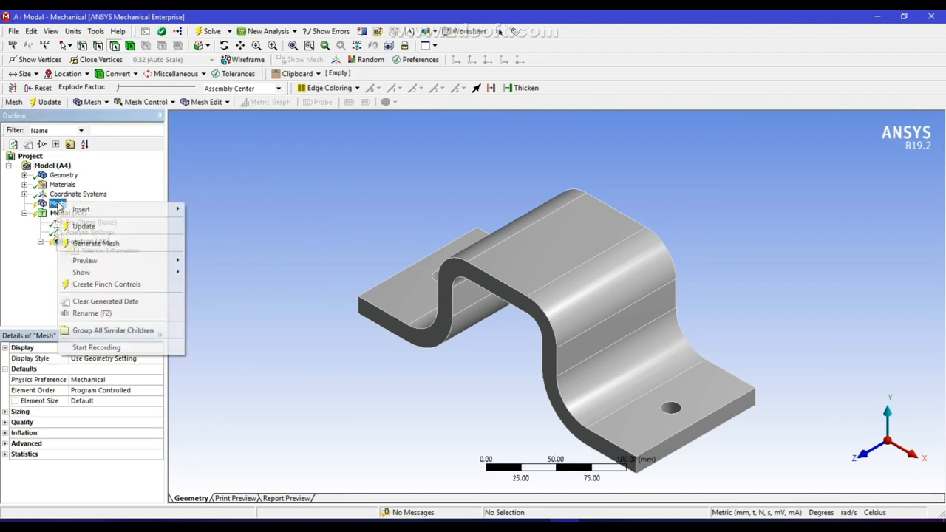
click(98, 250)
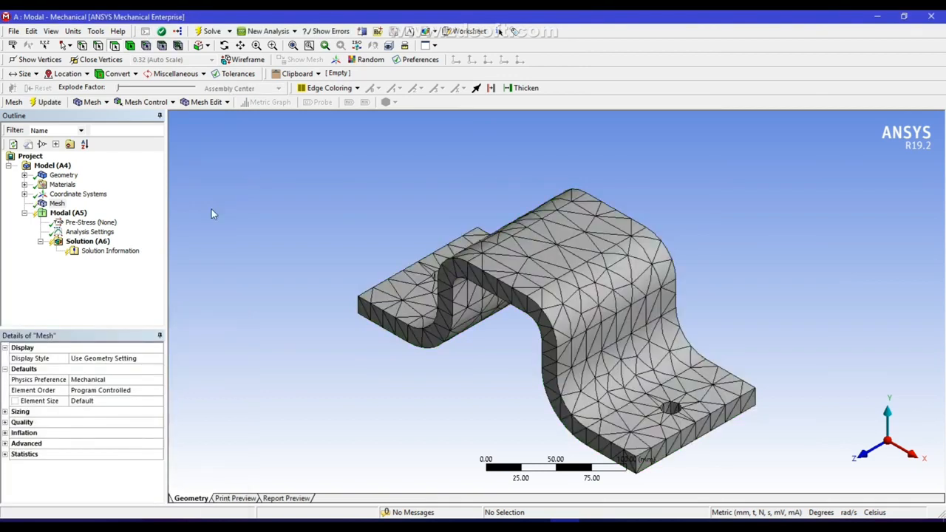
Set the maximum number of modes to find to 10 in the Modal analysis settings
click(89, 233)
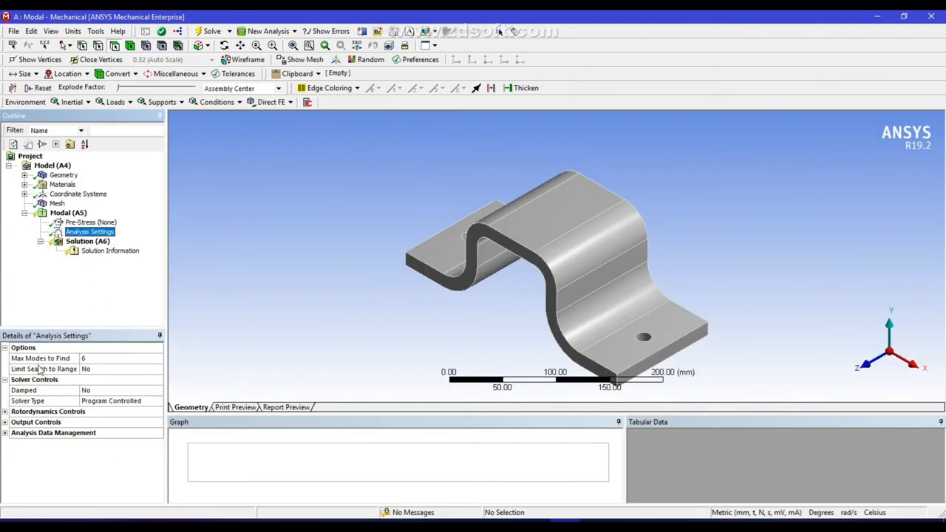
click(96, 359)
click(144, 358)
click(144, 358)
click(144, 359)
click(144, 358)
click(216, 296)
Add a Fixed Support to the Modal analysis on the bottom faces of both flanges, then restore the isometric view
click(66, 213)
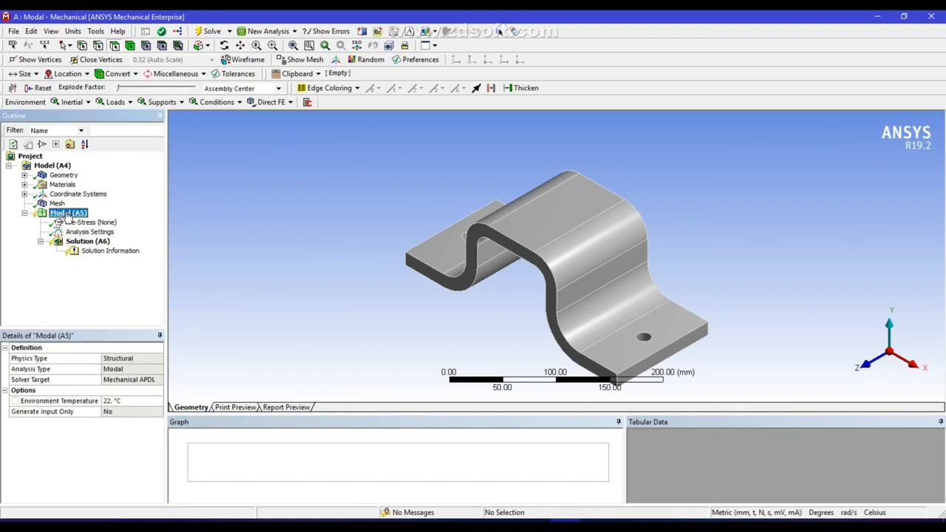
right_click(68, 214)
mouse_move(122, 218)
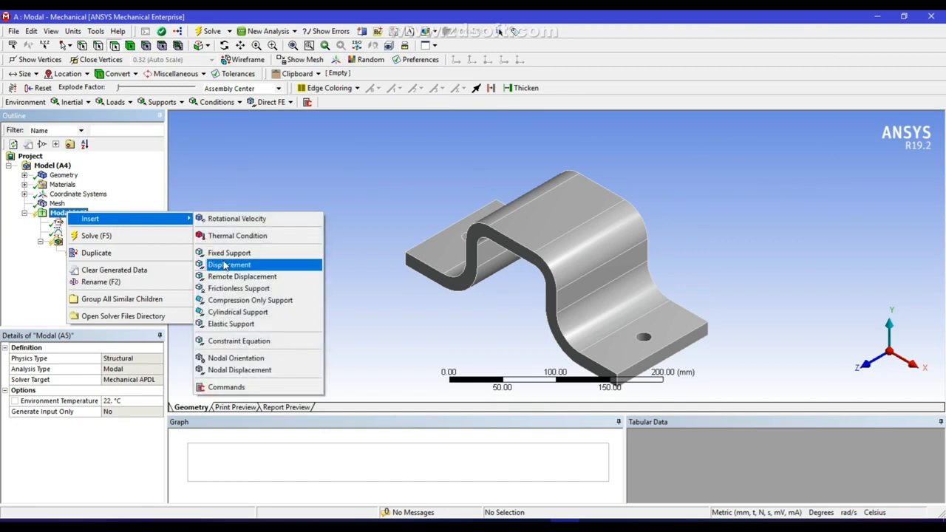
click(227, 252)
middle_drag(399, 368, 475, 269)
click(398, 344)
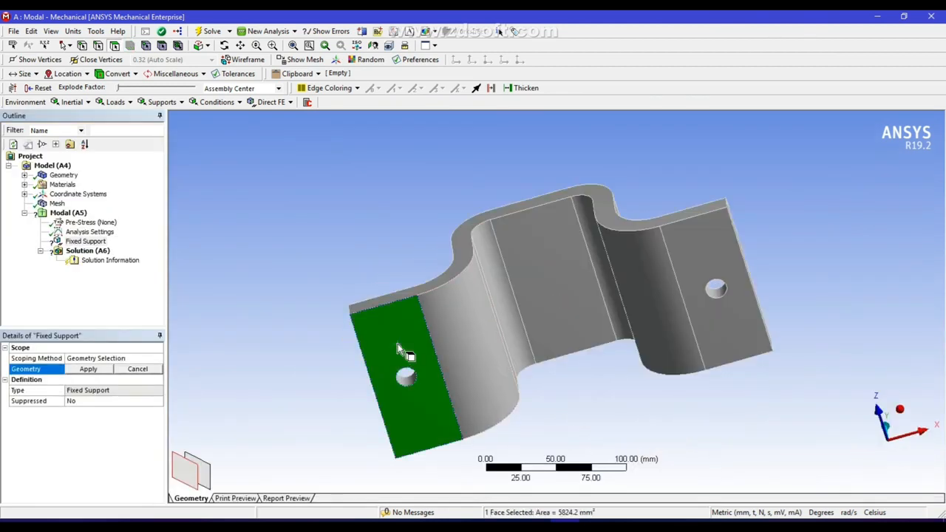
ctrl+click(699, 252)
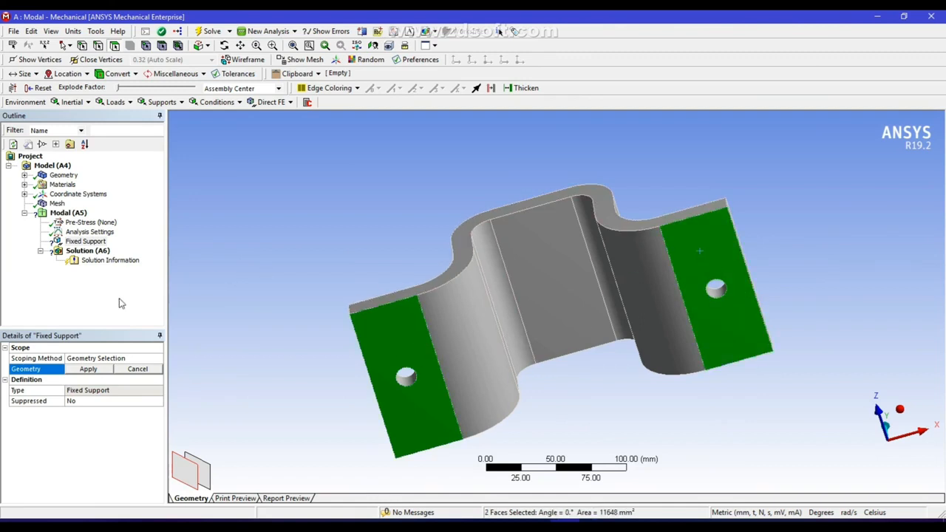
click(99, 368)
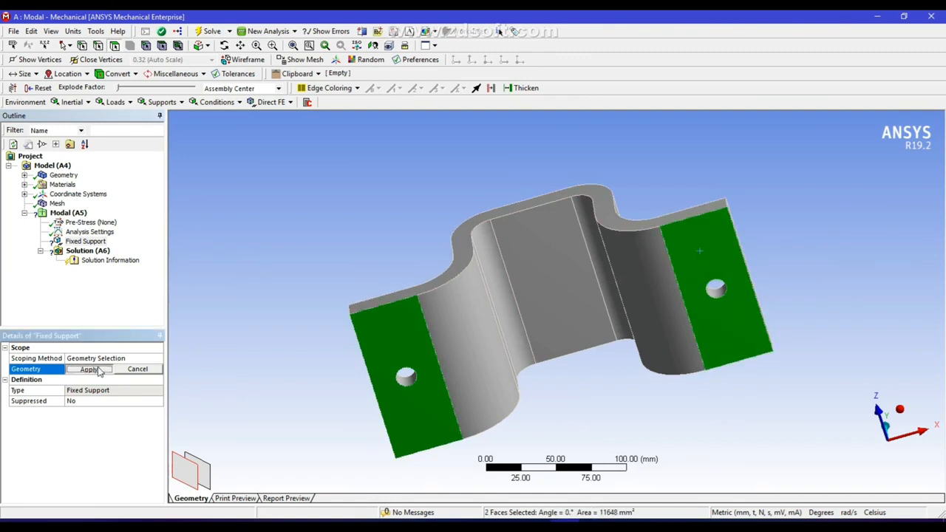
click(916, 419)
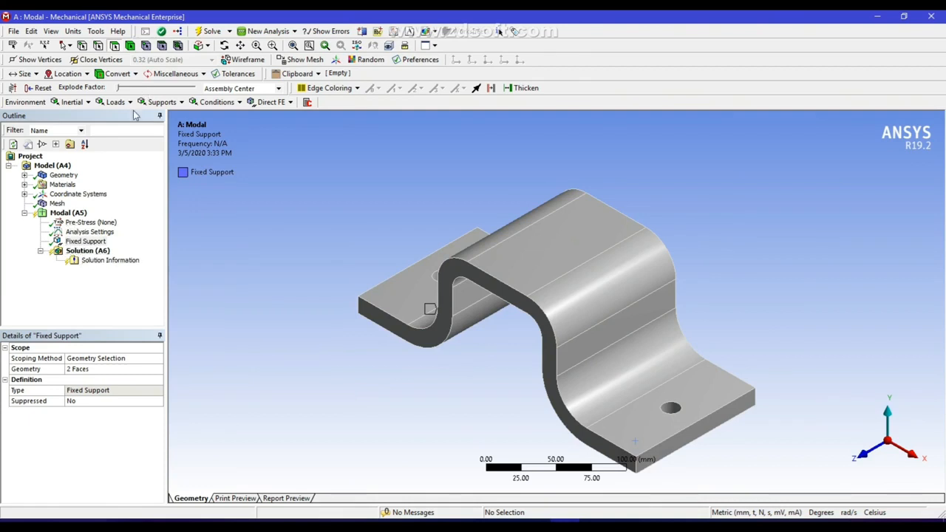
Solve the Modal analysis and review the frequencies of all modes in the solution's table
click(210, 32)
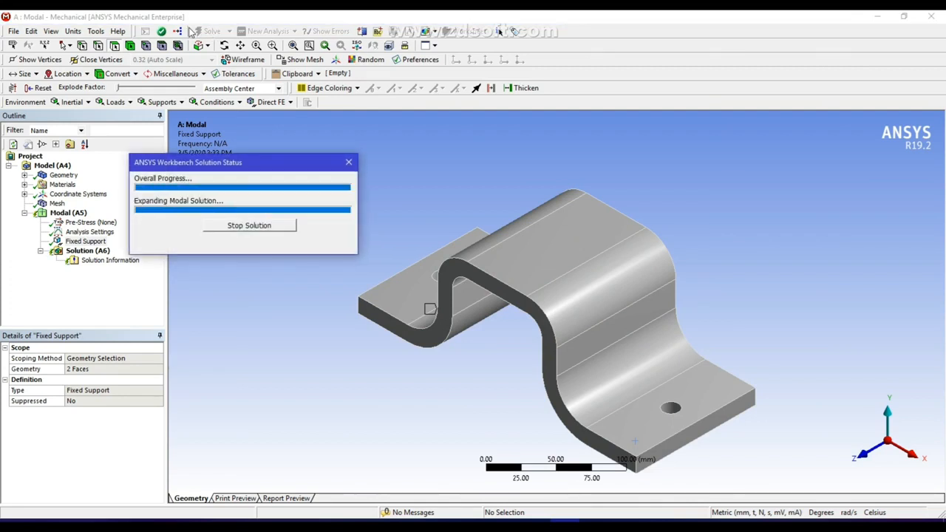
click(85, 251)
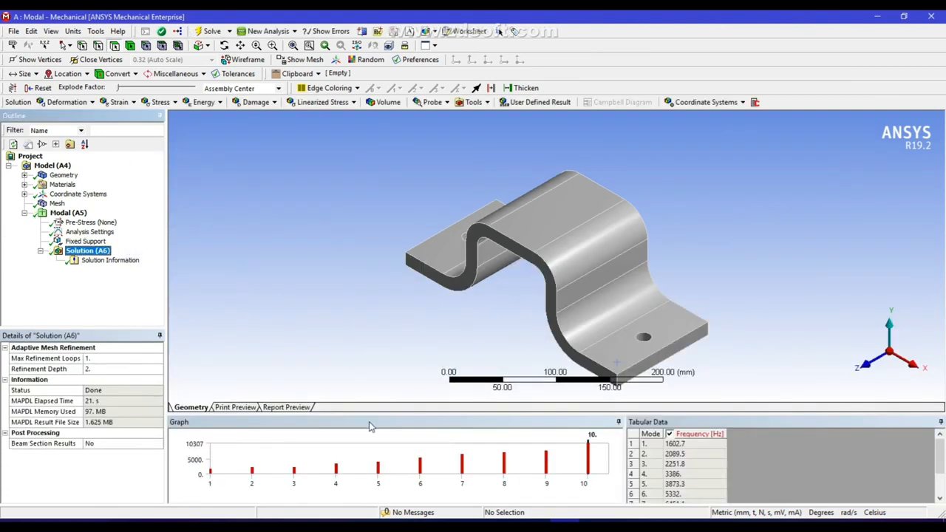
mouse_move(941, 464)
mouse_down()
mouse_move(942, 479)
mouse_move(943, 453)
mouse_move(943, 482)
mouse_up()
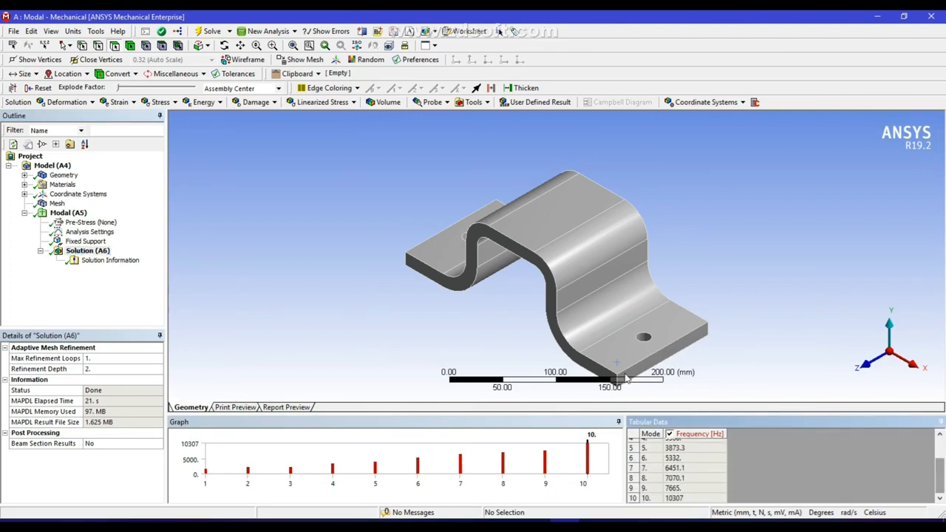
Close Mechanical, link a Harmonic Response system to the Modal solution in Workbench, and open its setup and analysis settings
click(930, 16)
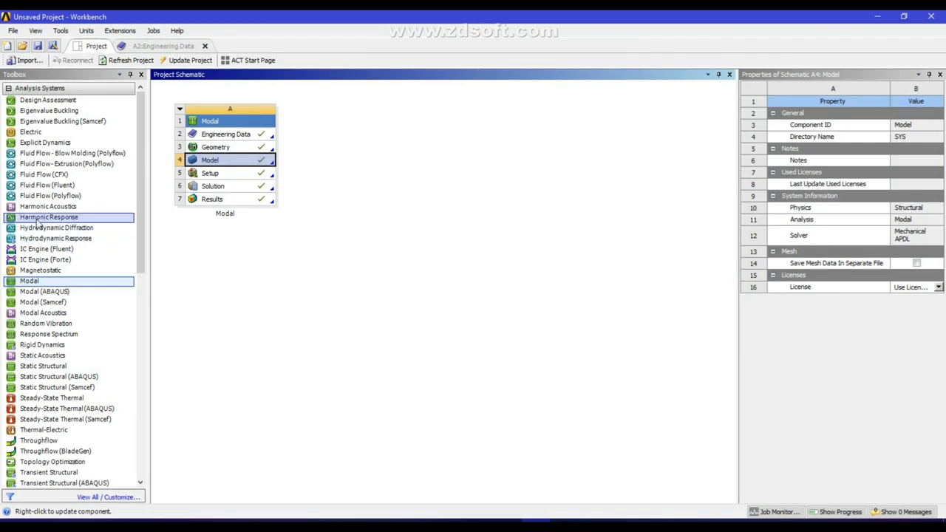
drag(37, 222, 249, 191)
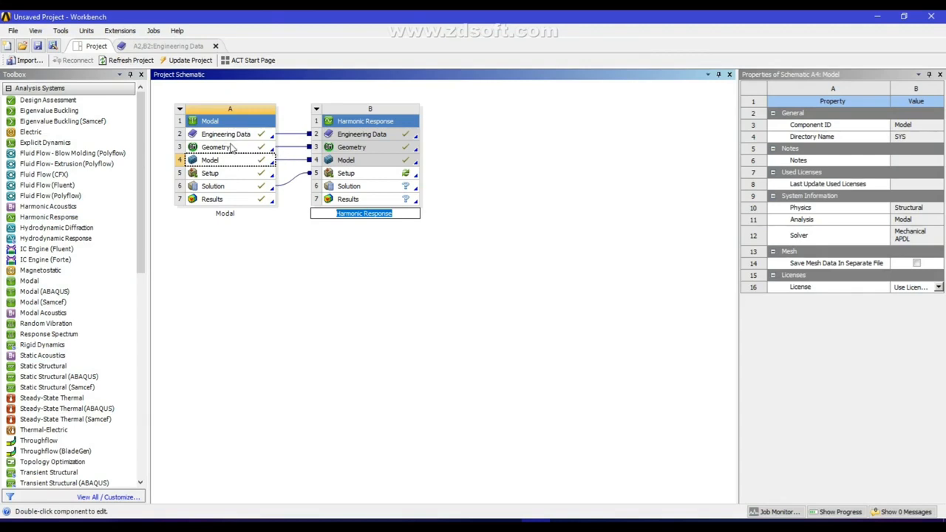
double_click(379, 179)
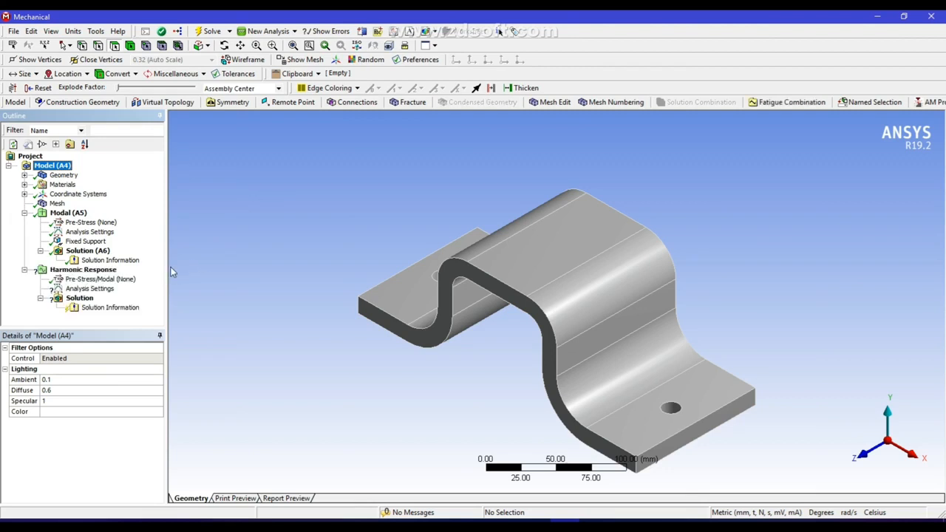
click(104, 269)
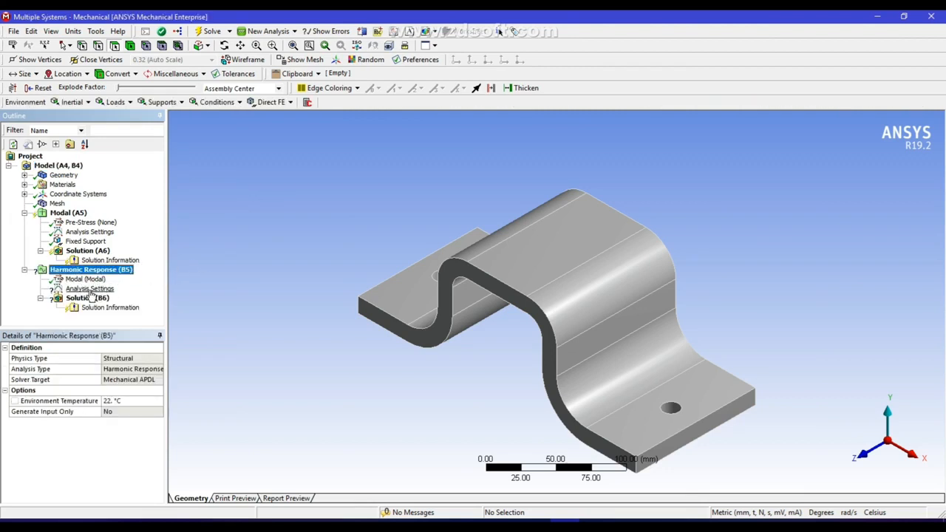
click(89, 289)
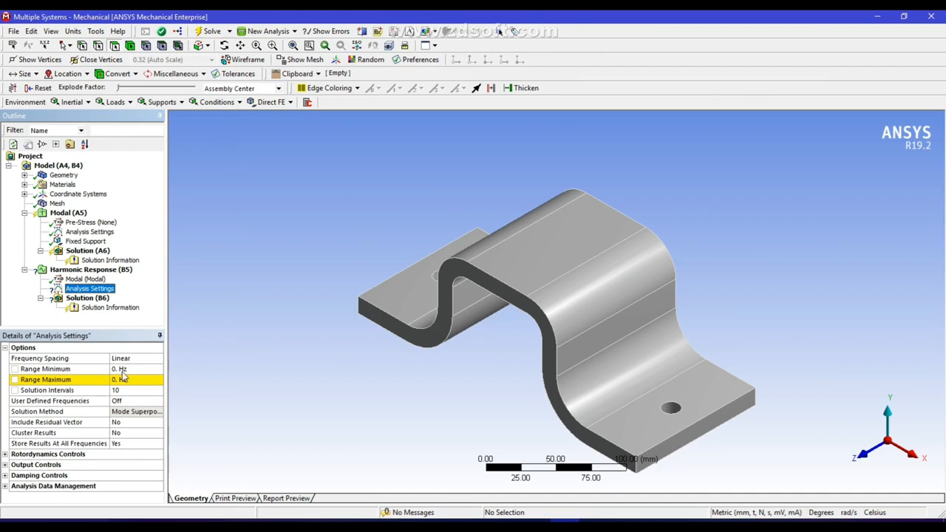
Solve the Modal analysis again and display the solution's mode frequencies
click(85, 251)
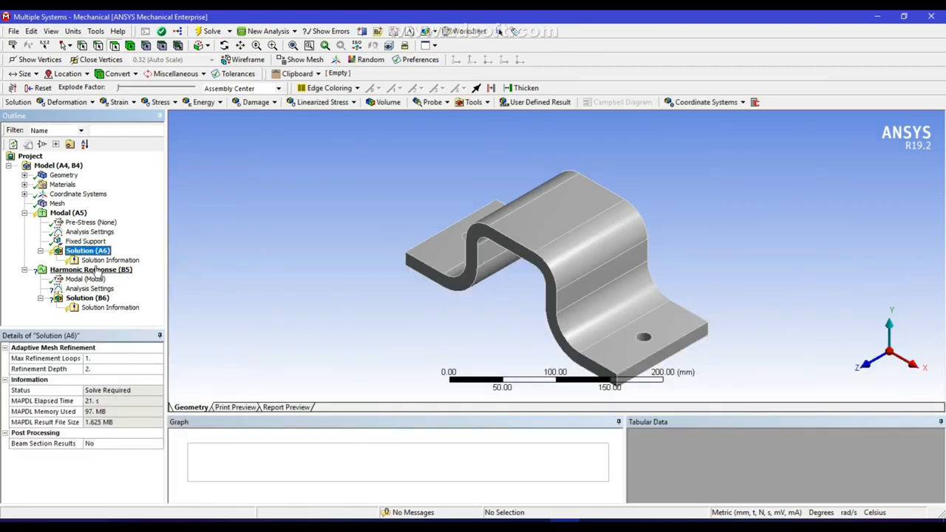
right_click(67, 214)
click(110, 239)
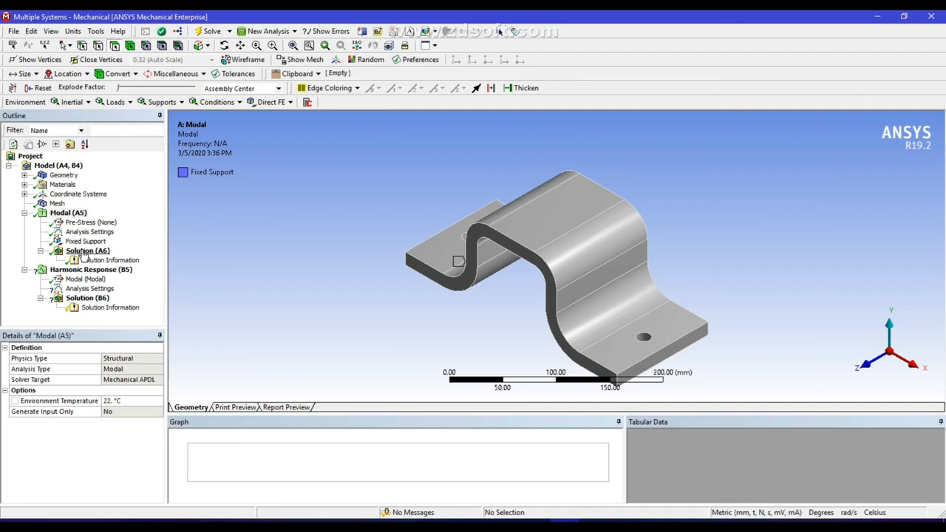
click(85, 252)
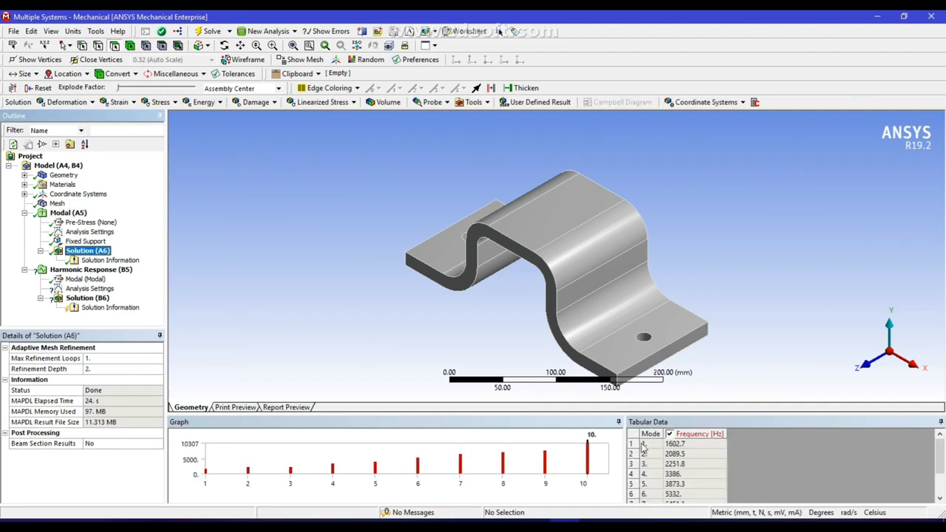
Set the Harmonic Response frequency range to a minimum of 1600 Hz and a maximum of 5000 Hz, after checking the Modal frequencies
mouse_move(942, 452)
mouse_down()
mouse_move(941, 476)
mouse_move(941, 443)
mouse_up()
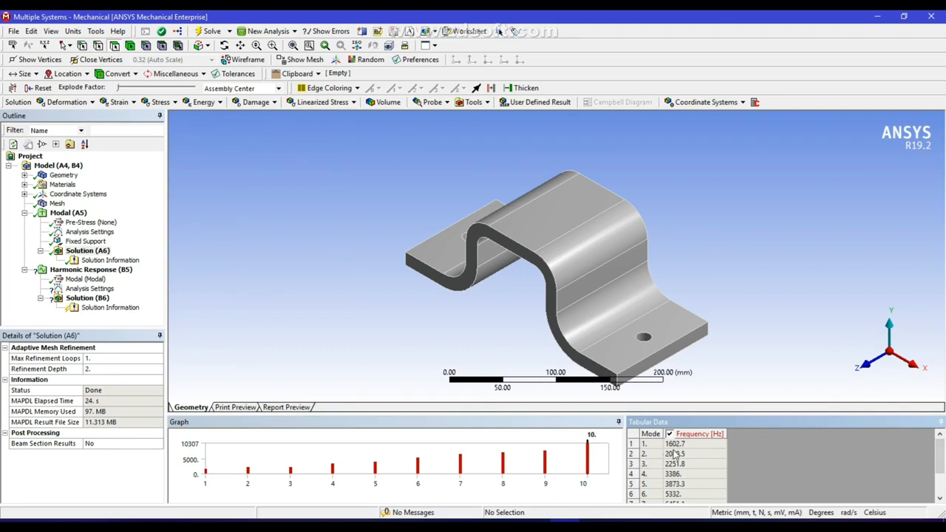
drag(941, 454, 941, 494)
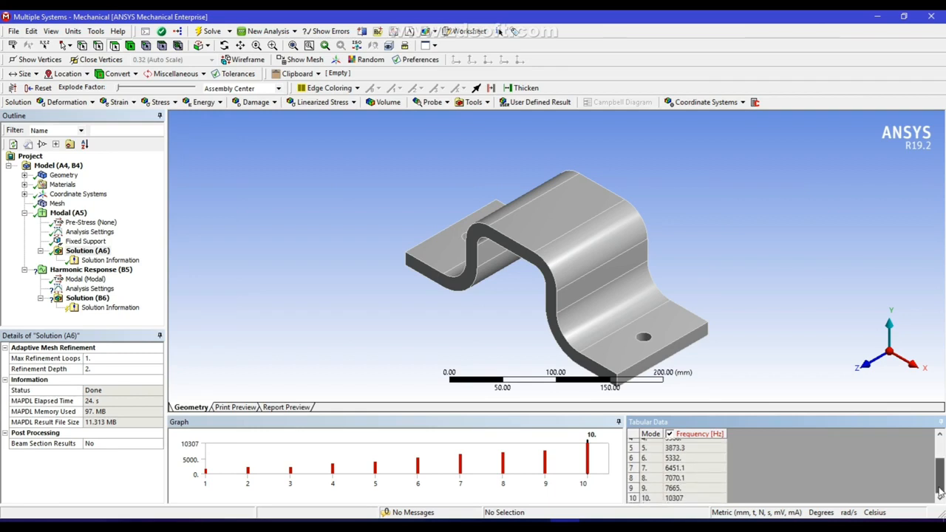
scroll(939, 482, up, 2)
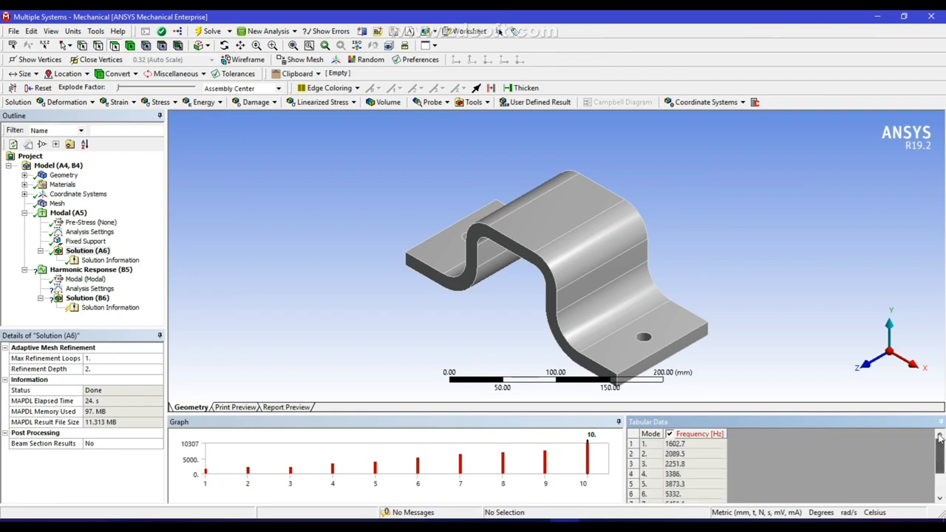
click(89, 289)
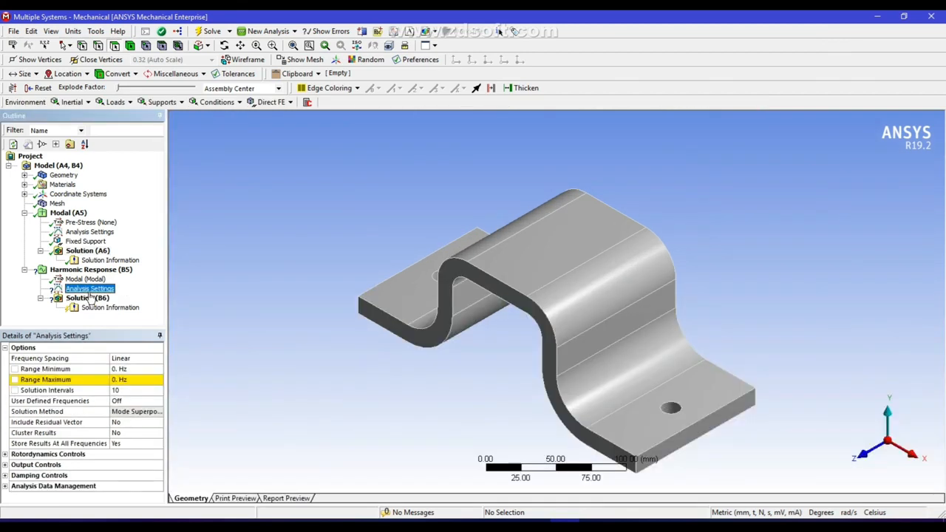
click(121, 369)
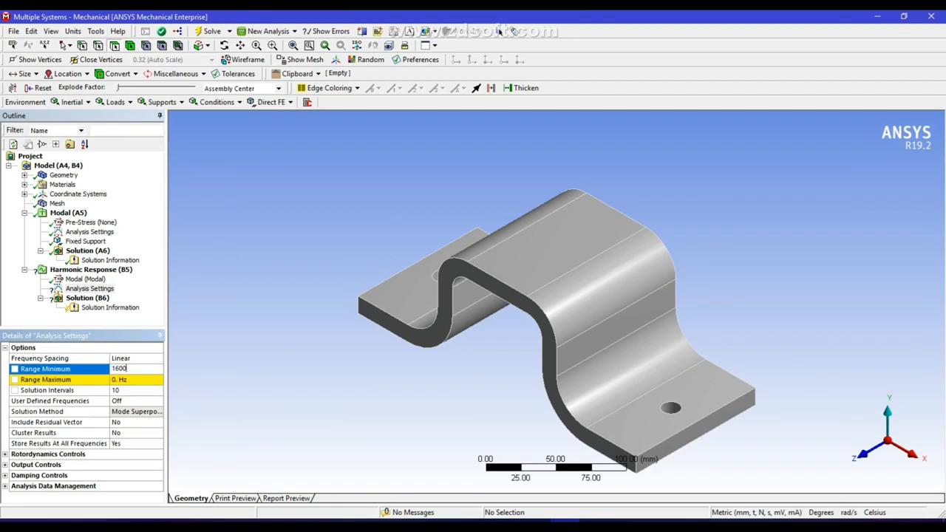
click(127, 380)
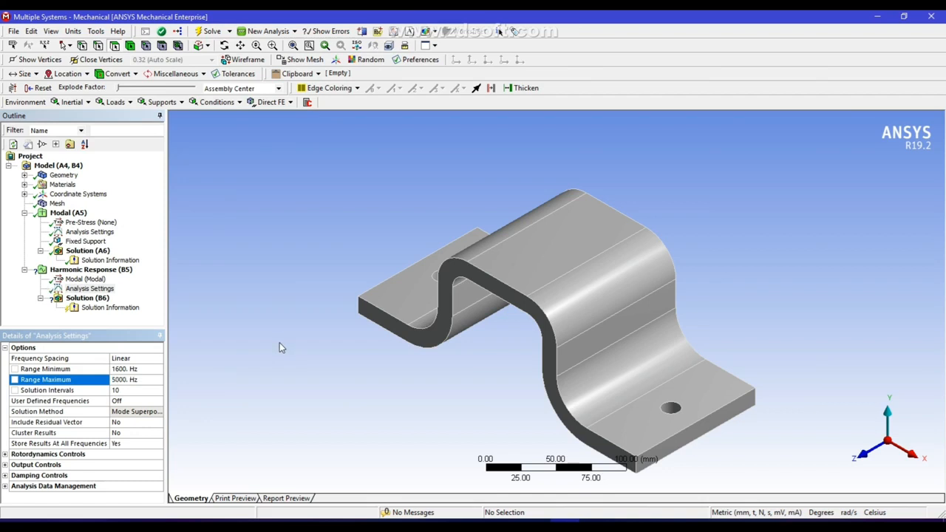
Add a Pressure load to the Harmonic Response analysis, scoped to the bracket's flat top face
click(85, 270)
right_click(88, 271)
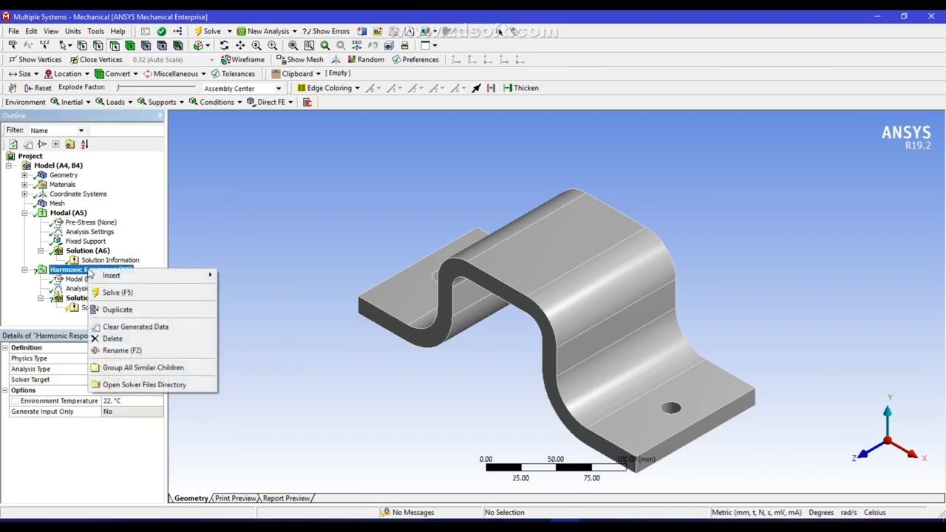
mouse_move(118, 278)
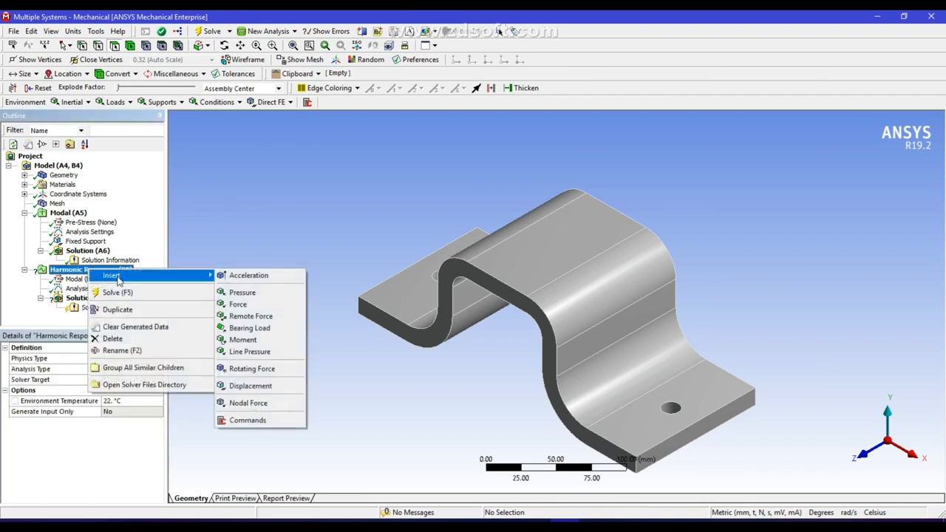
click(255, 296)
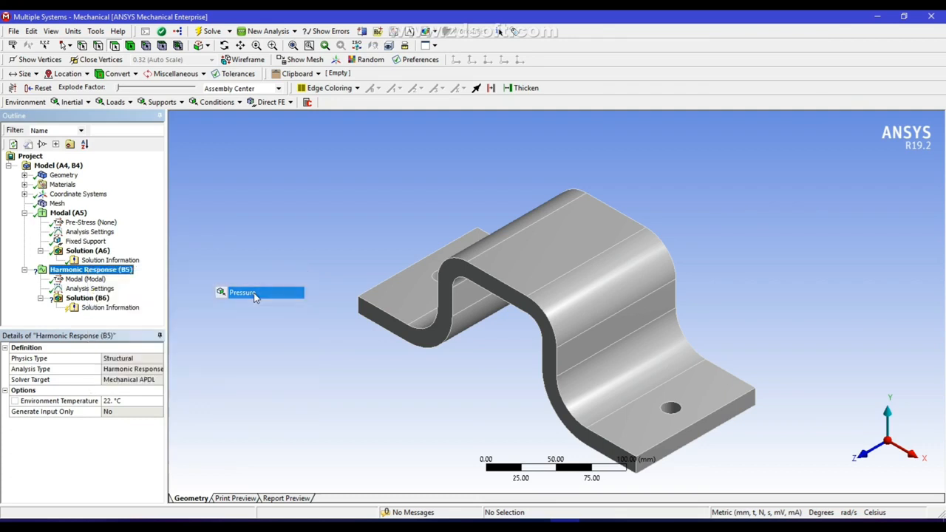
click(576, 236)
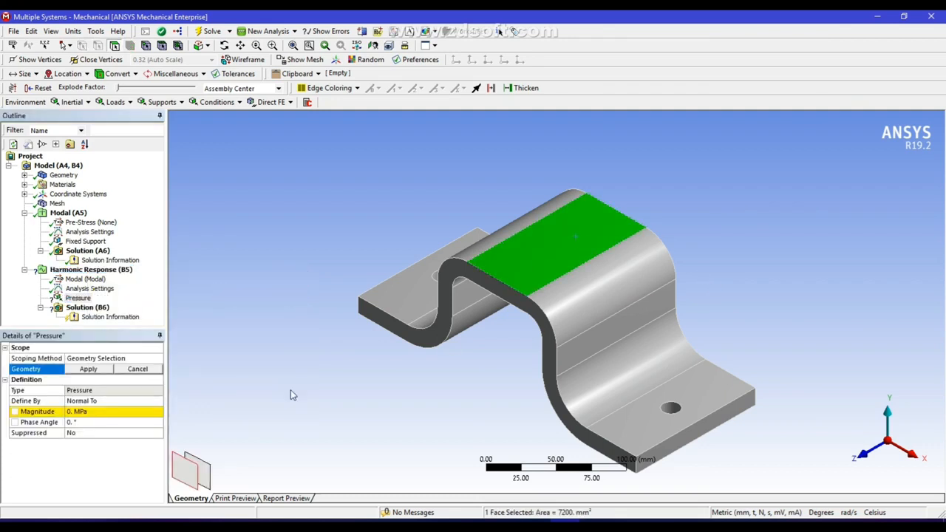
click(98, 370)
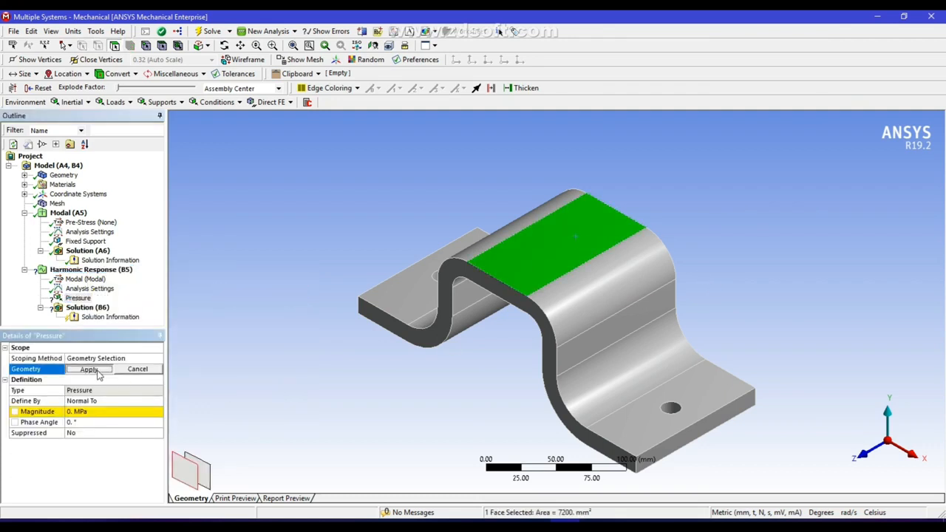
Set the magnitude of the top-face Pressure load to 1000 MPa
click(73, 31)
click(106, 81)
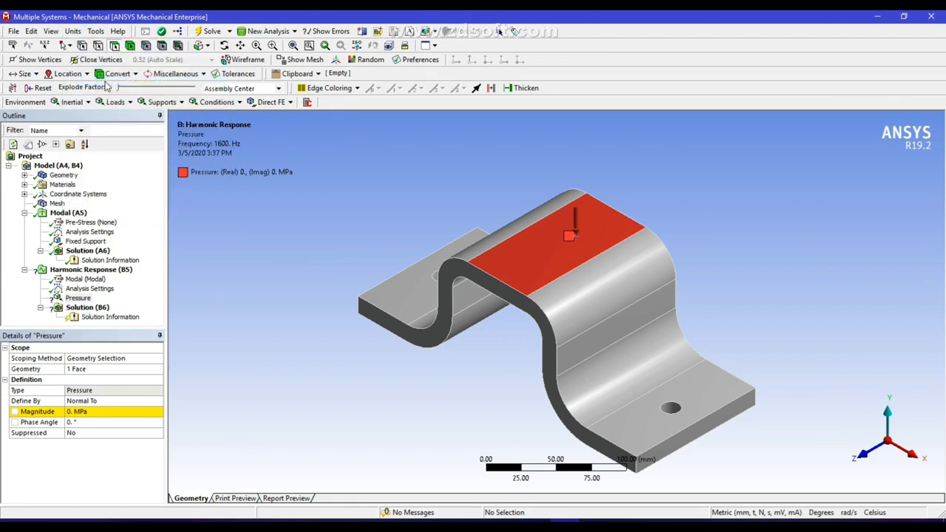
click(83, 412)
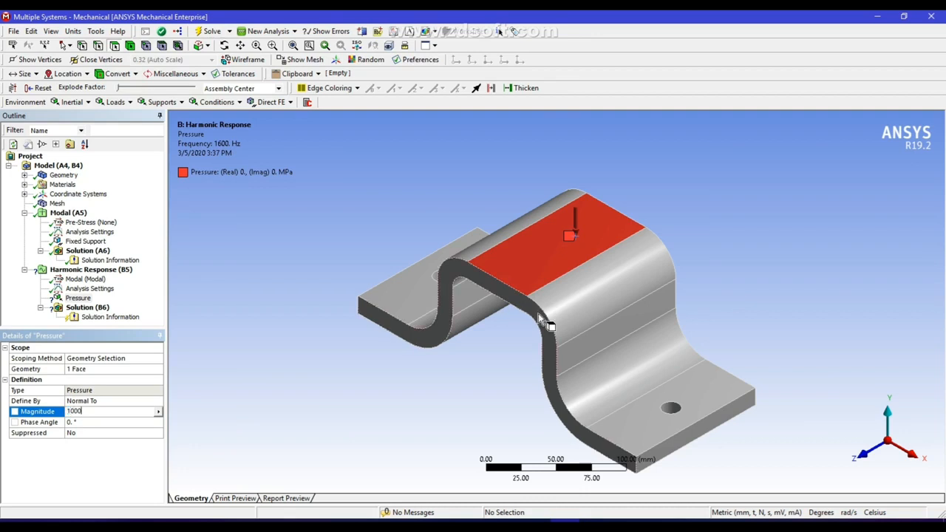
click(262, 287)
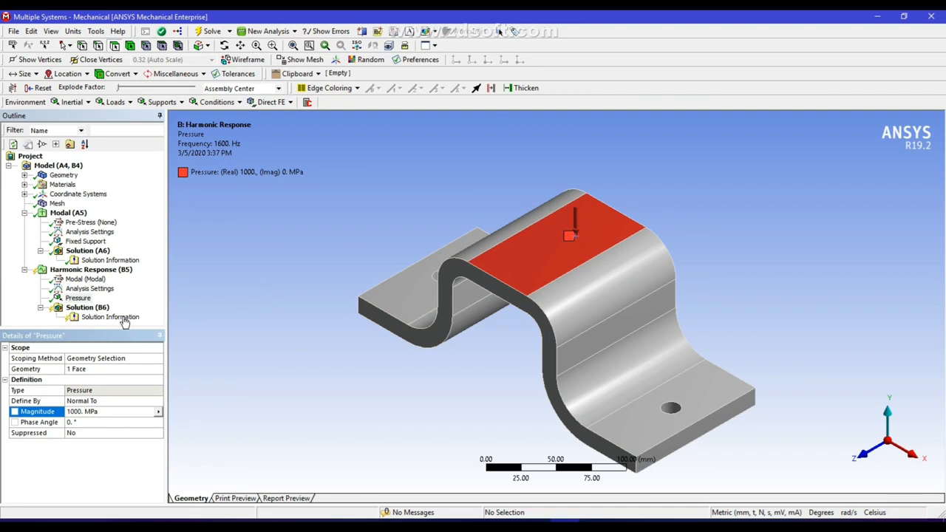
Insert a Deformation Frequency Response in the Harmonic Response solution, scoped to the bracket's front profile face, and solve the analysis
click(89, 310)
right_click(93, 313)
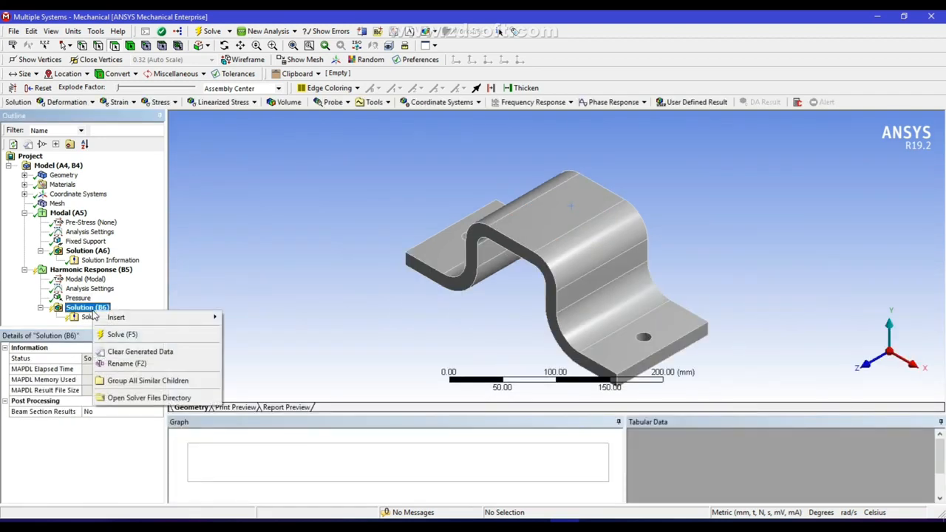
mouse_move(202, 319)
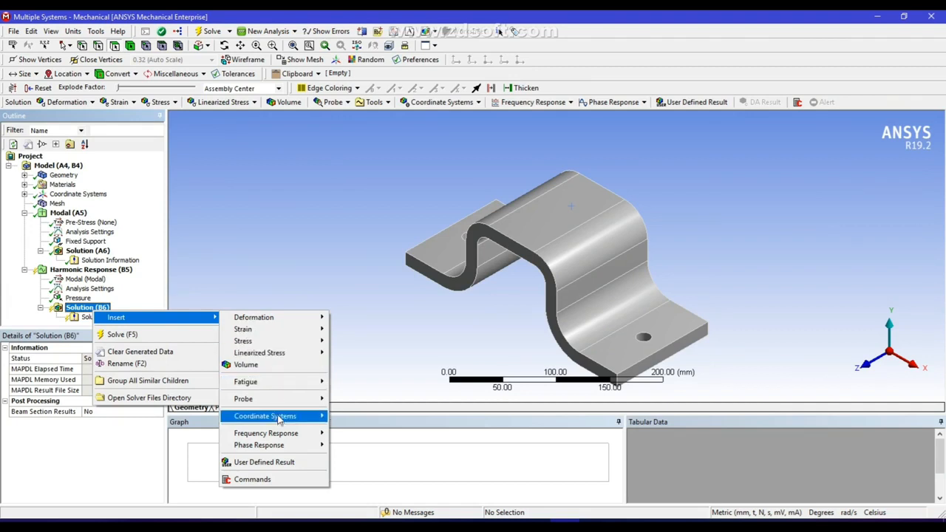
mouse_move(279, 434)
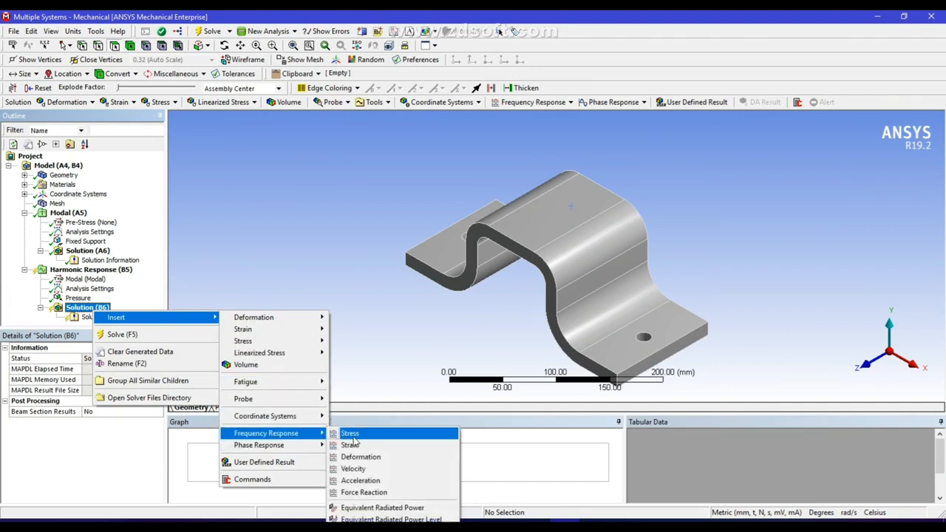
click(360, 457)
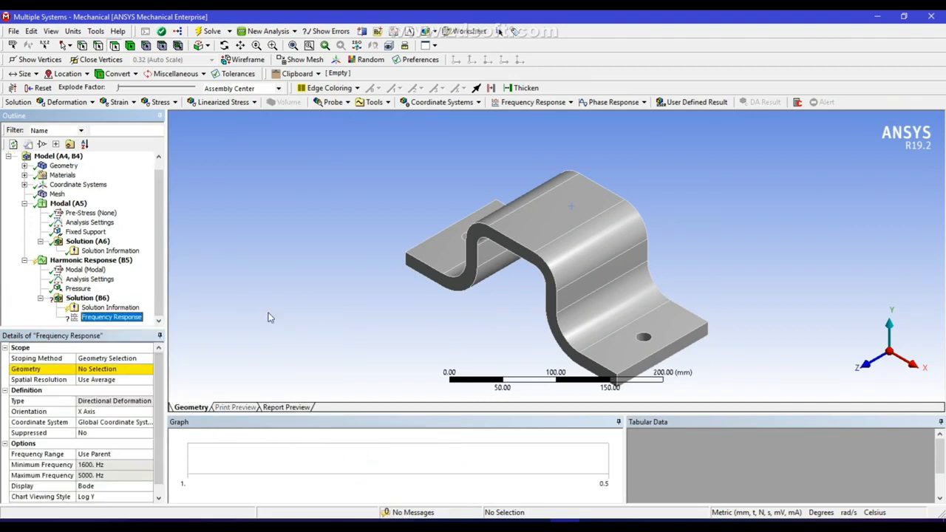
click(484, 235)
click(98, 369)
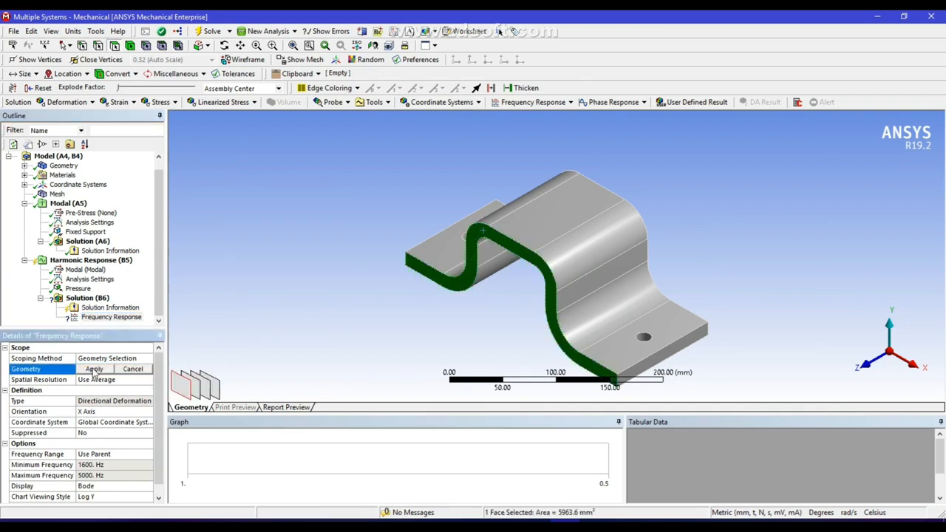
click(91, 371)
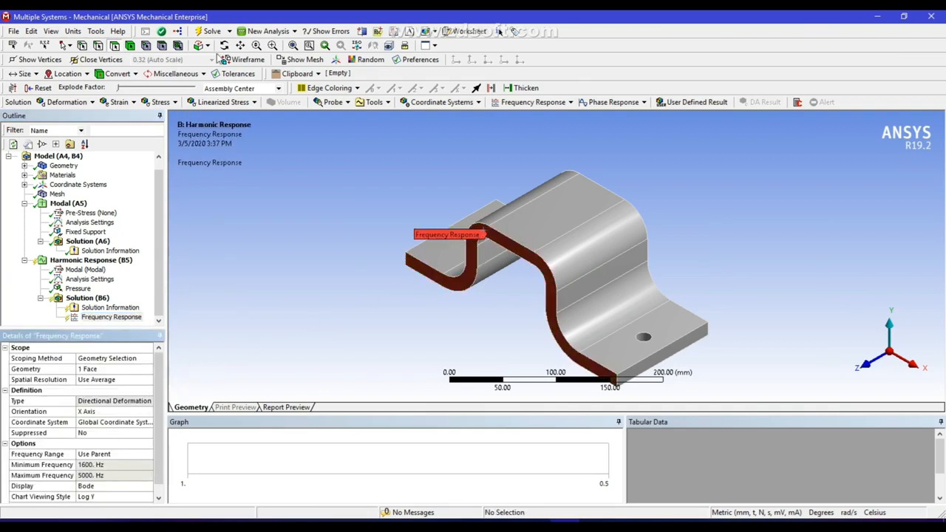
click(207, 32)
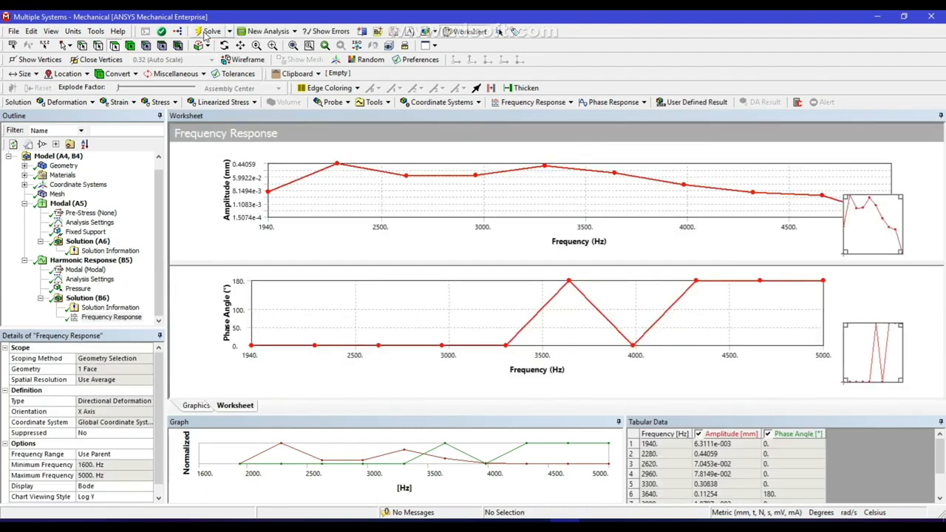
Create a contour result from the Frequency Response and evaluate the Directional Deformation result
click(103, 318)
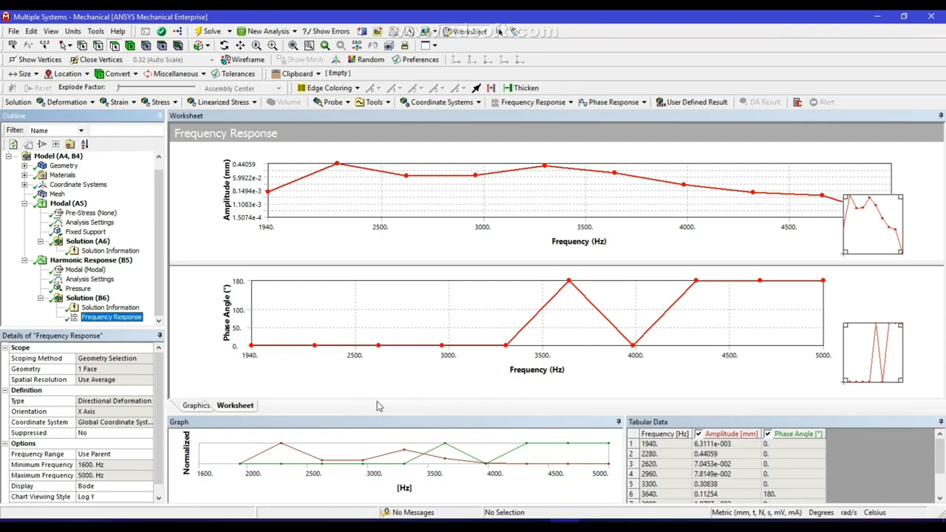
right_click(98, 324)
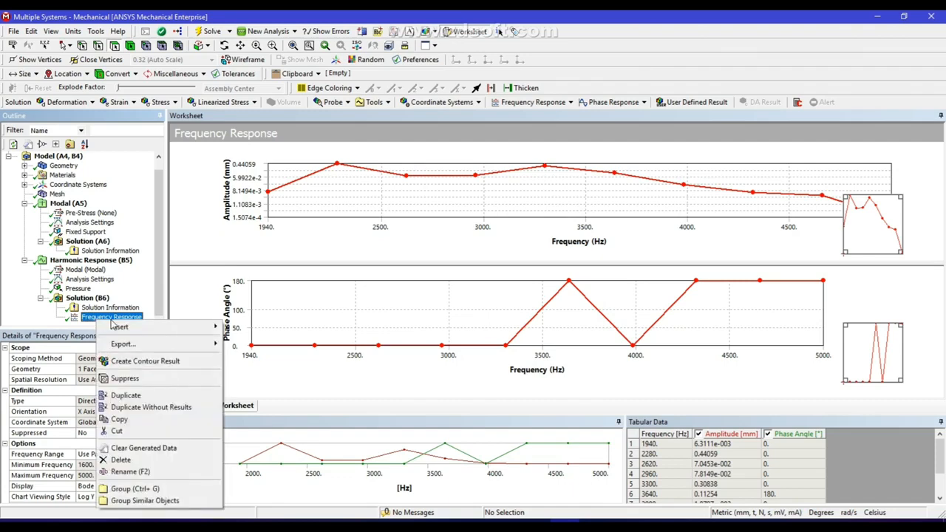
mouse_move(143, 327)
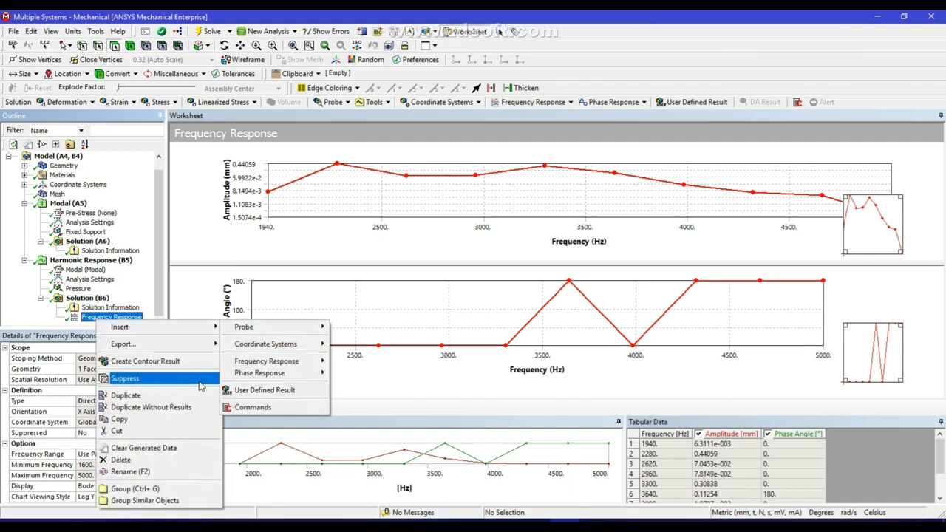
click(144, 362)
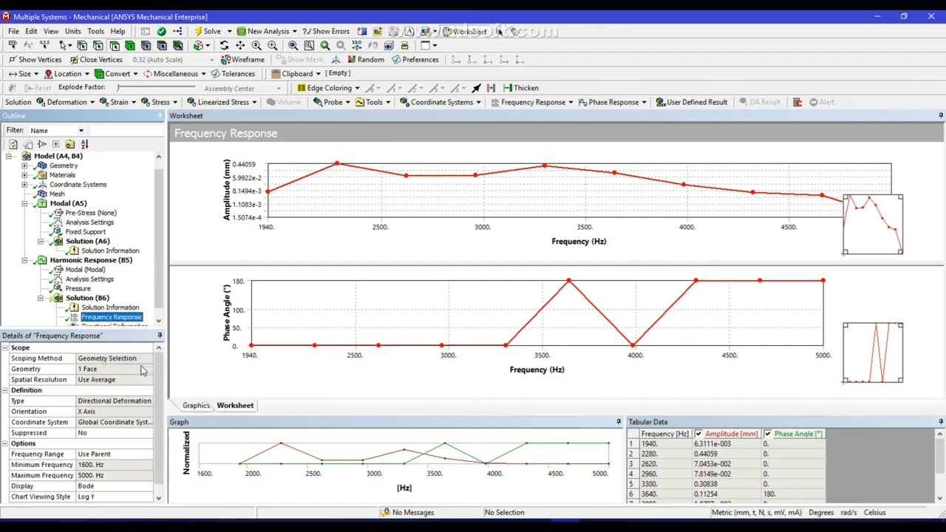
drag(159, 274, 171, 324)
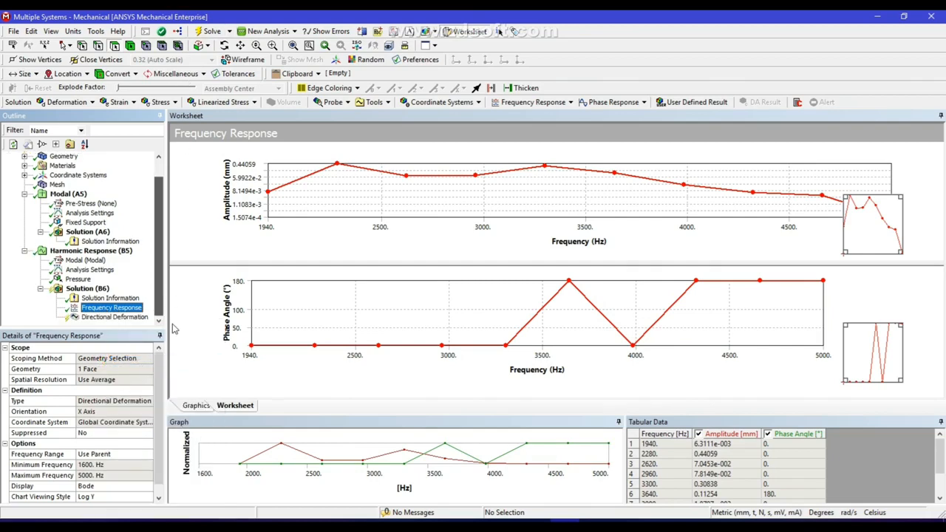
click(124, 321)
right_click(128, 327)
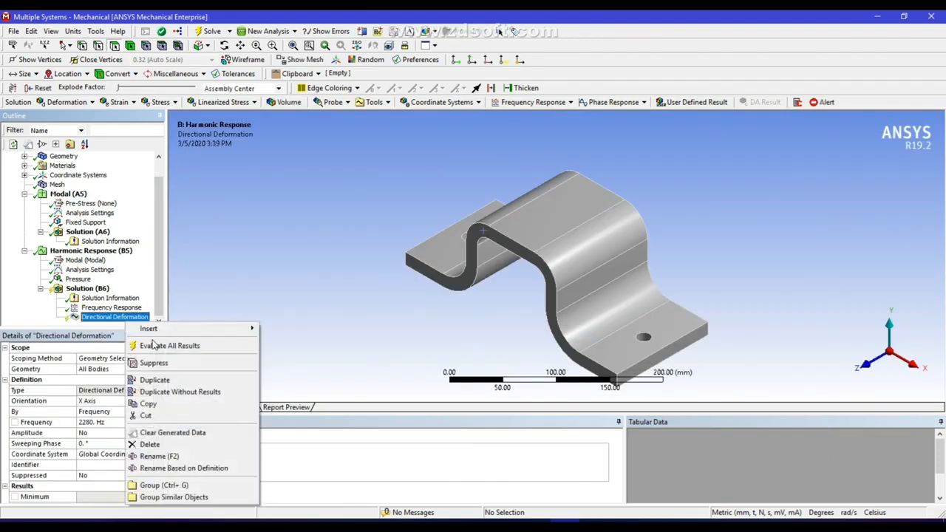
click(153, 346)
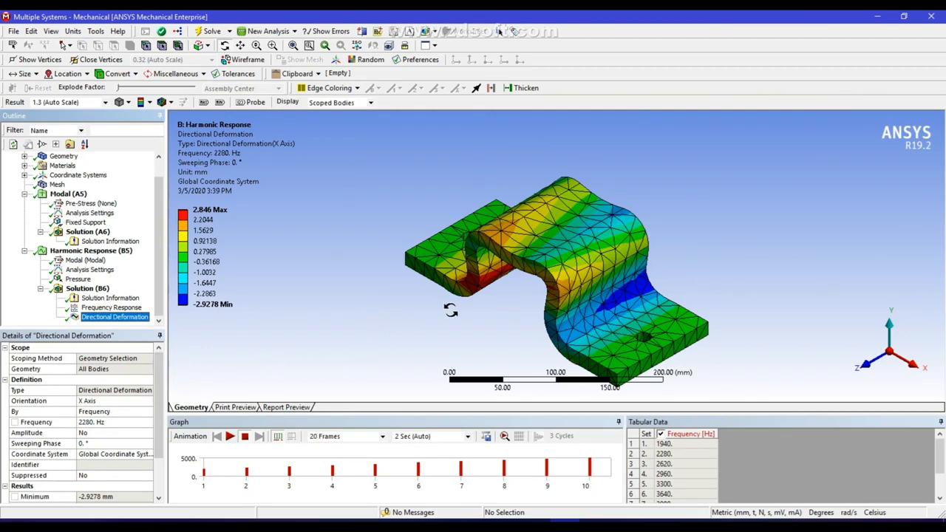
Inspect the Directional Deformation contour on the bracket, play its animation and pause it
drag(466, 310, 467, 314)
drag(499, 273, 478, 233)
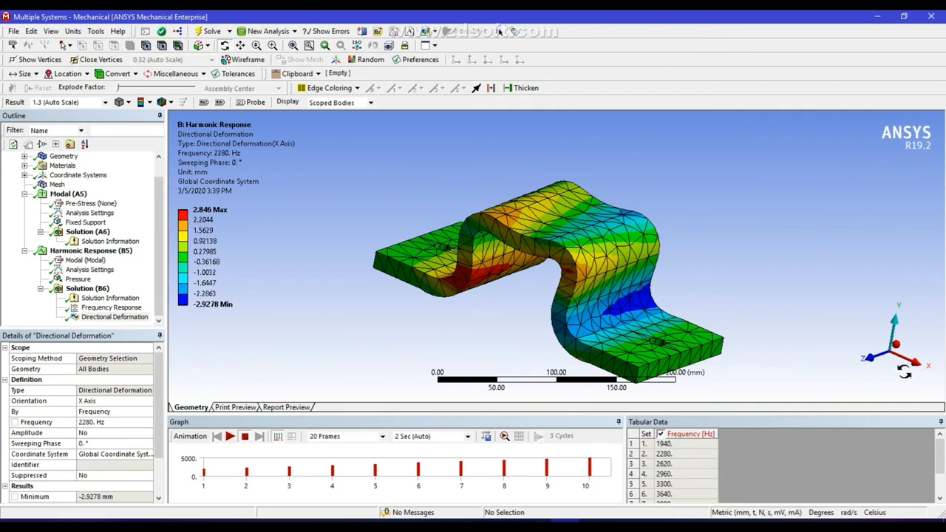
click(898, 346)
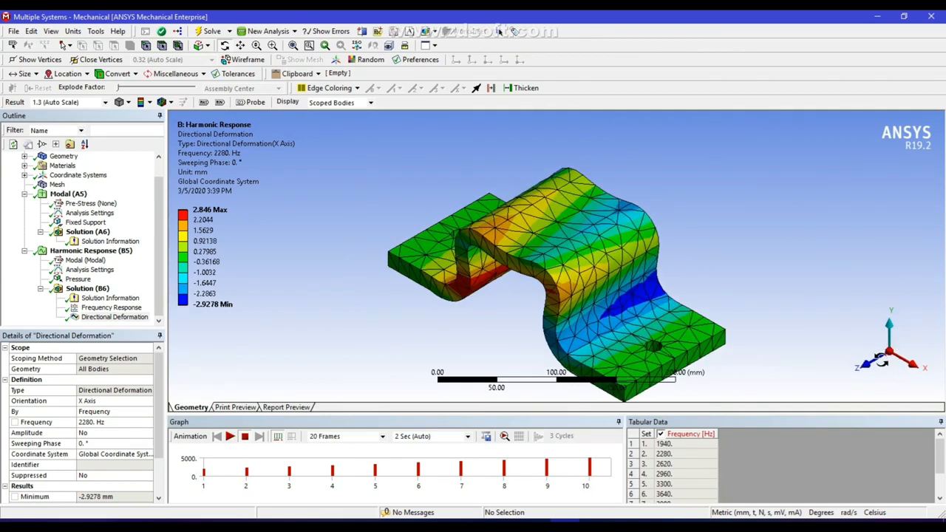
click(240, 45)
drag(540, 258, 481, 227)
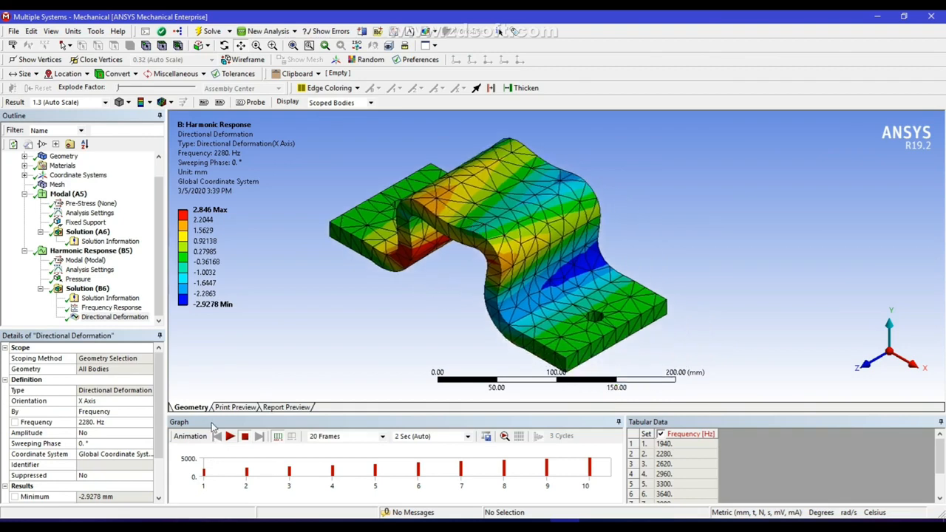
click(230, 437)
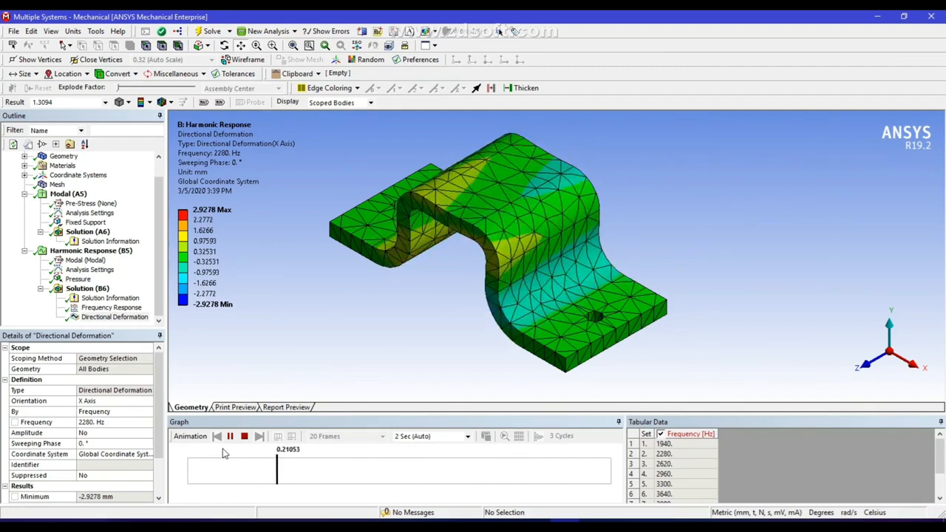
click(231, 437)
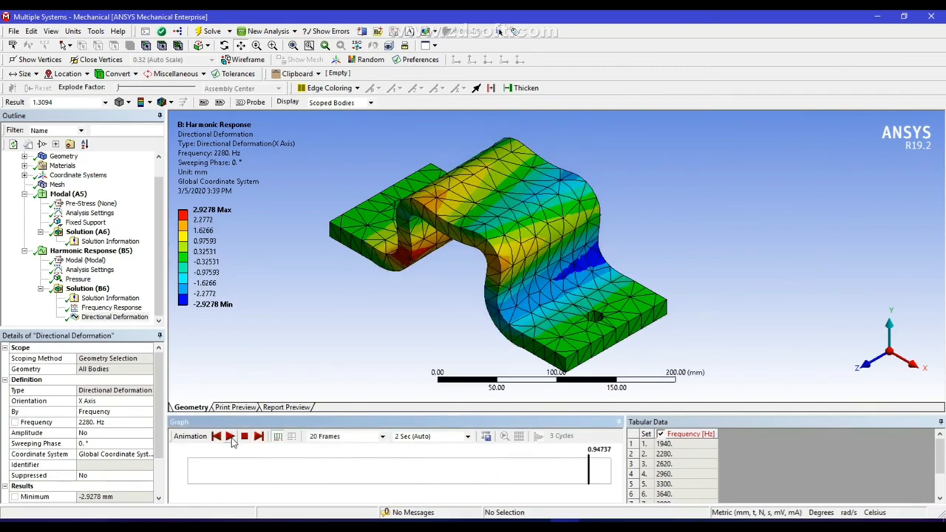